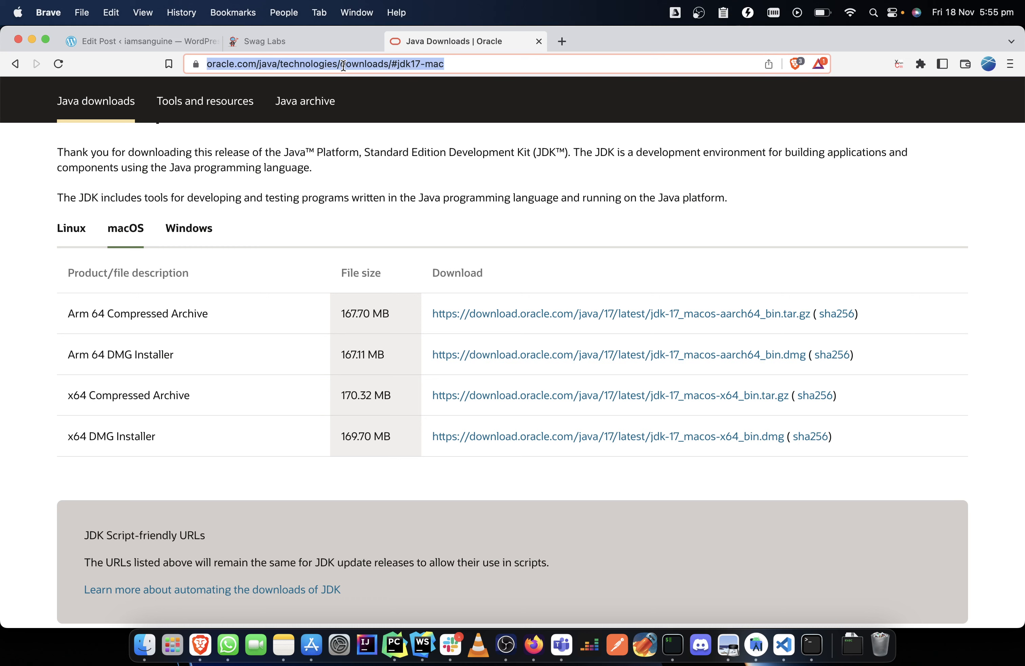
- Search the web for "Android studio download" and open the official Android Developers download page
type("An")
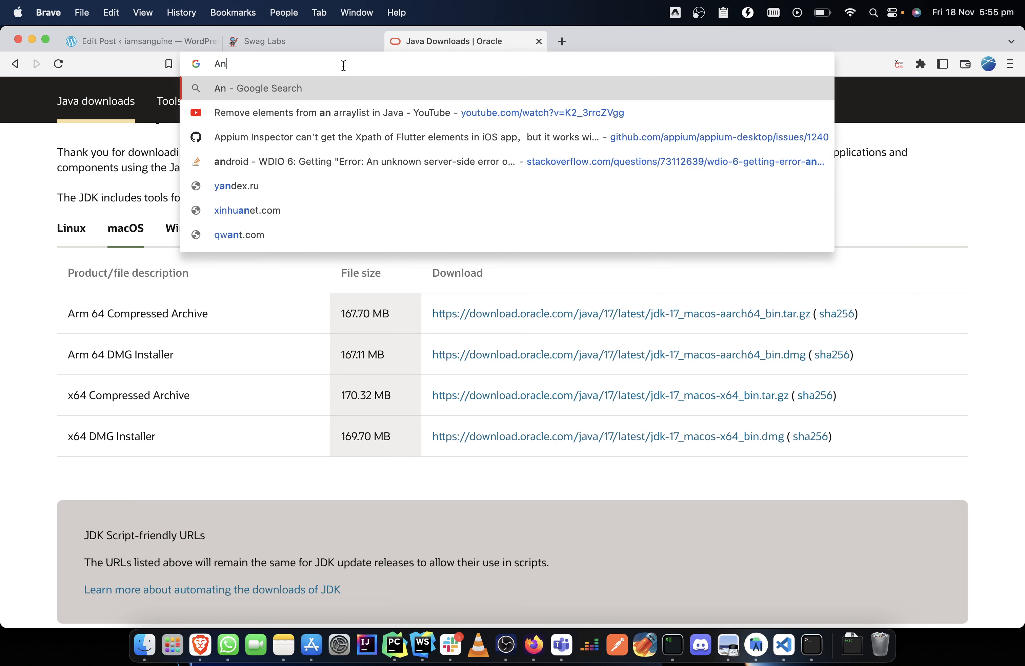
type("droid ")
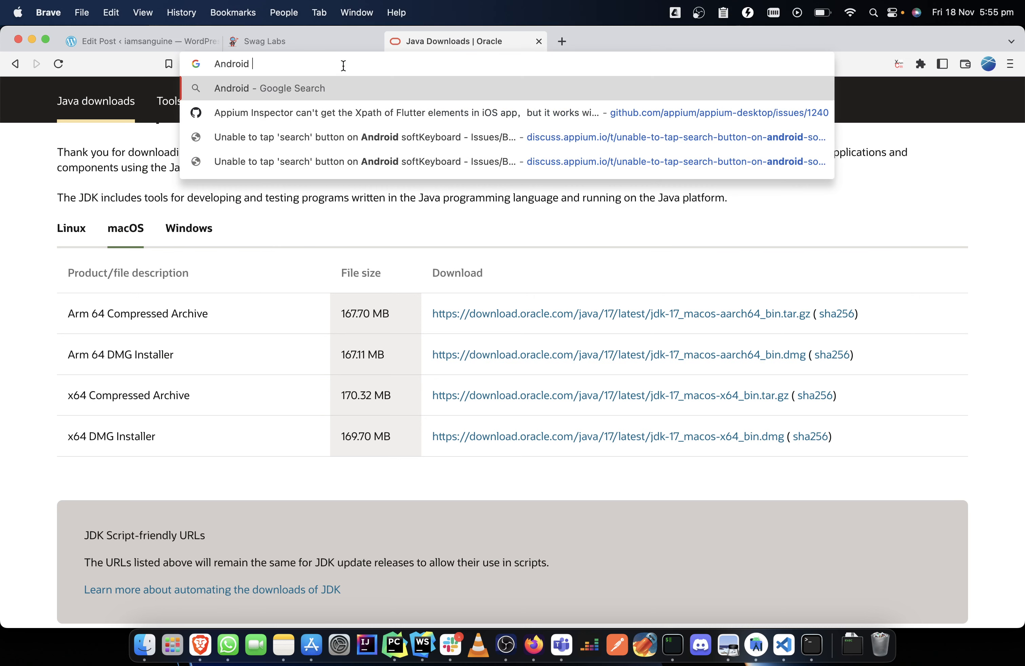
type("stud")
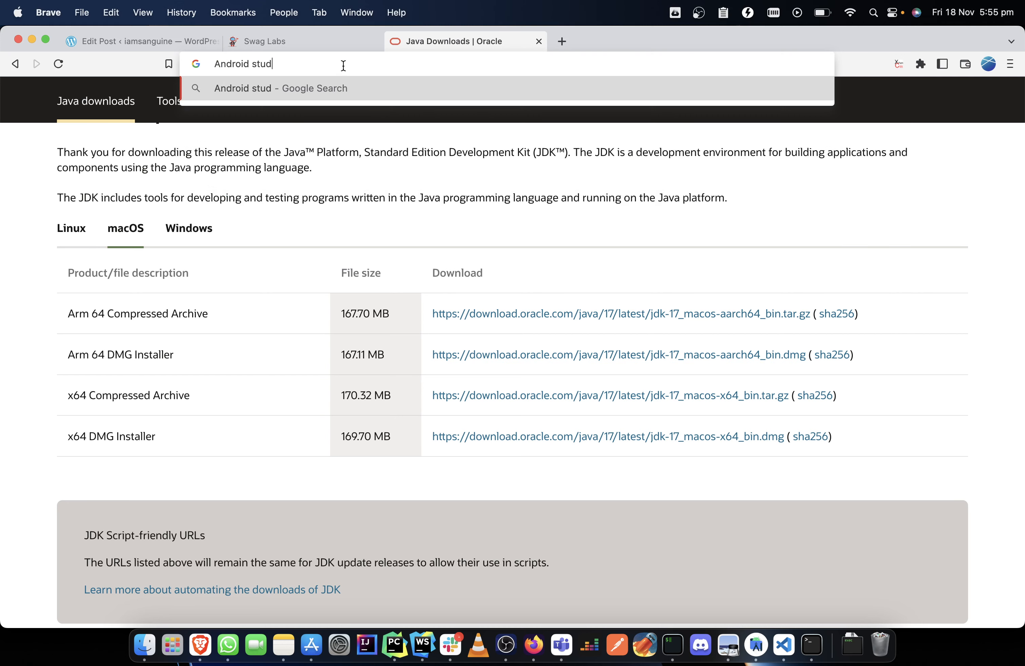
type("io download")
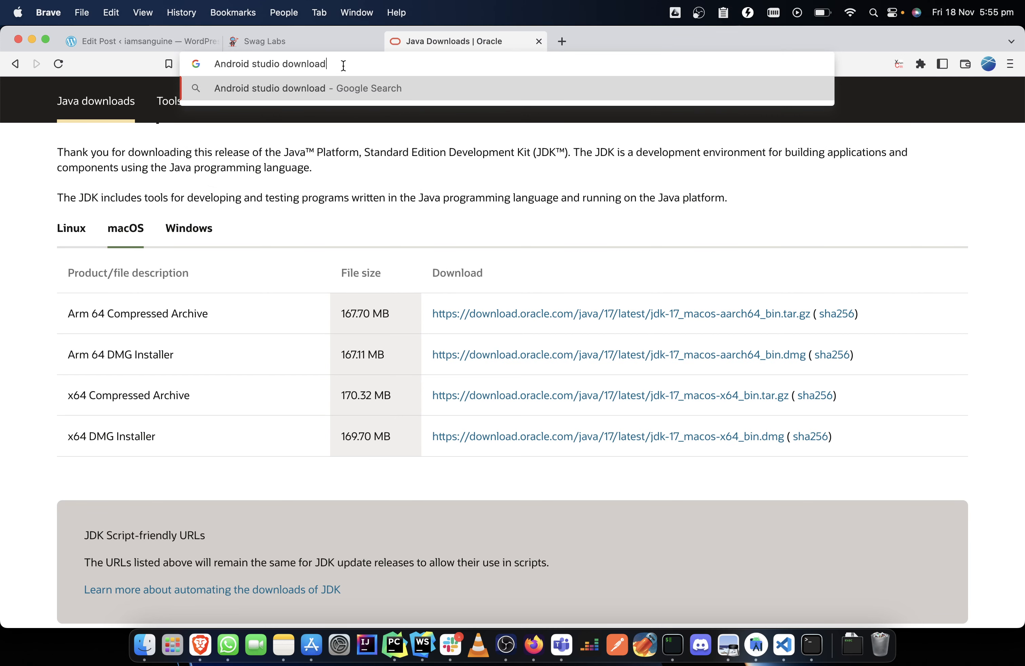
key("Return")
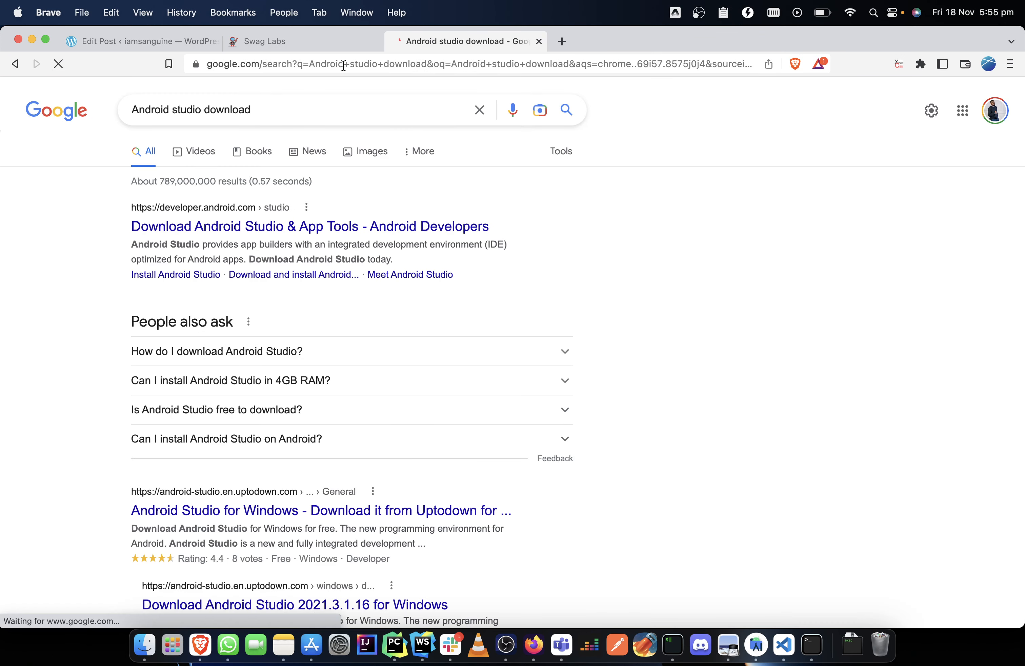
left_click(248, 232)
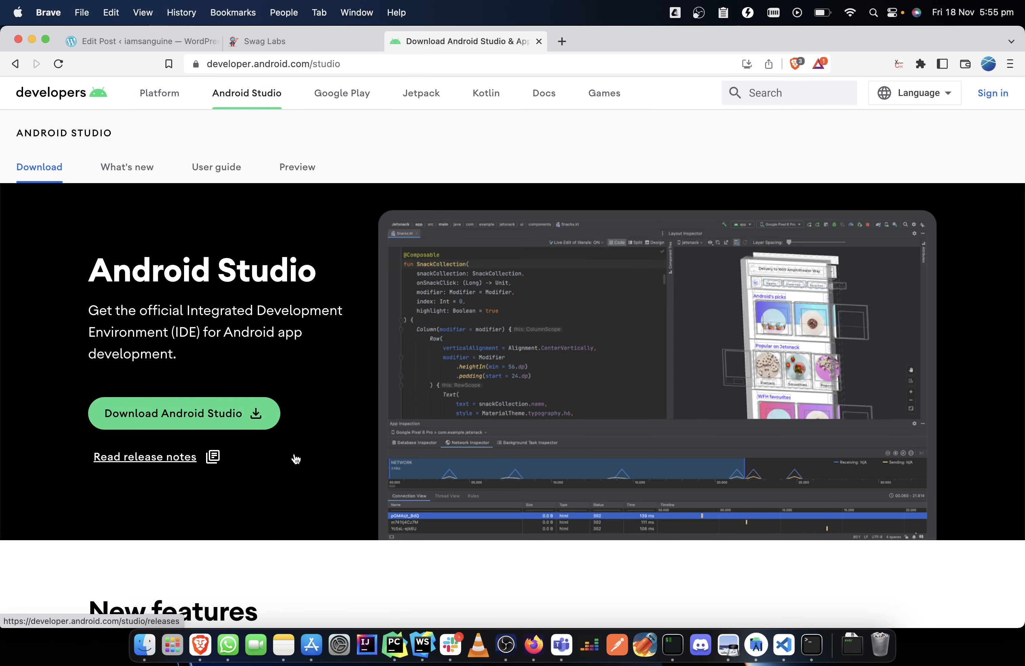
- Examine the Android Studio downloads table for the packages offered for Windows, Mac, Linux and Chrome OS
scroll(296, 458, "down", 2)
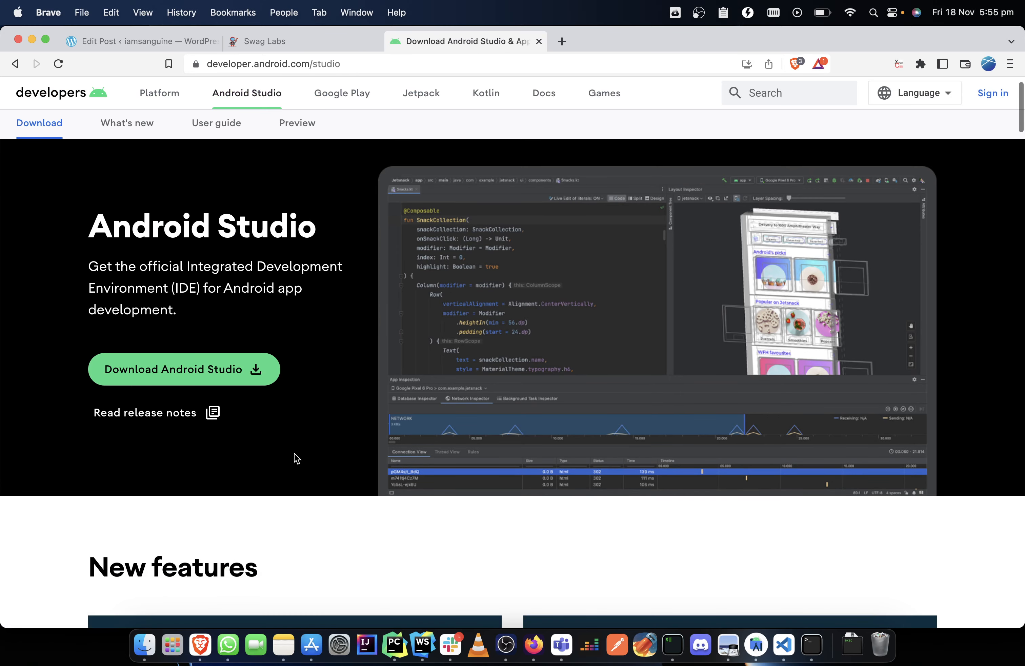
scroll(295, 458, "down", 4)
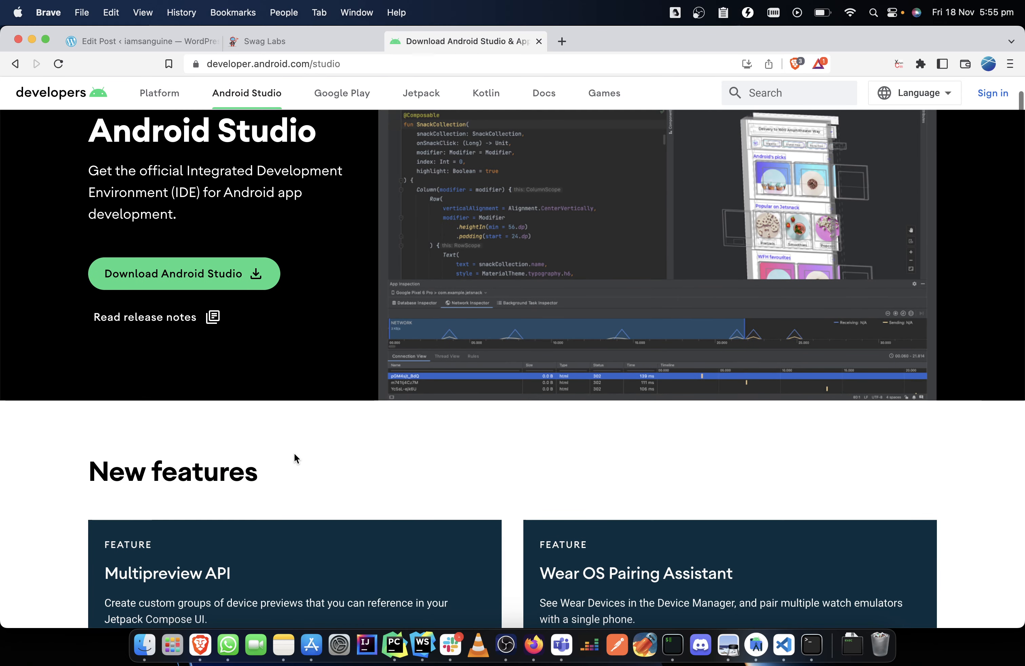
scroll(295, 457, "down", 10)
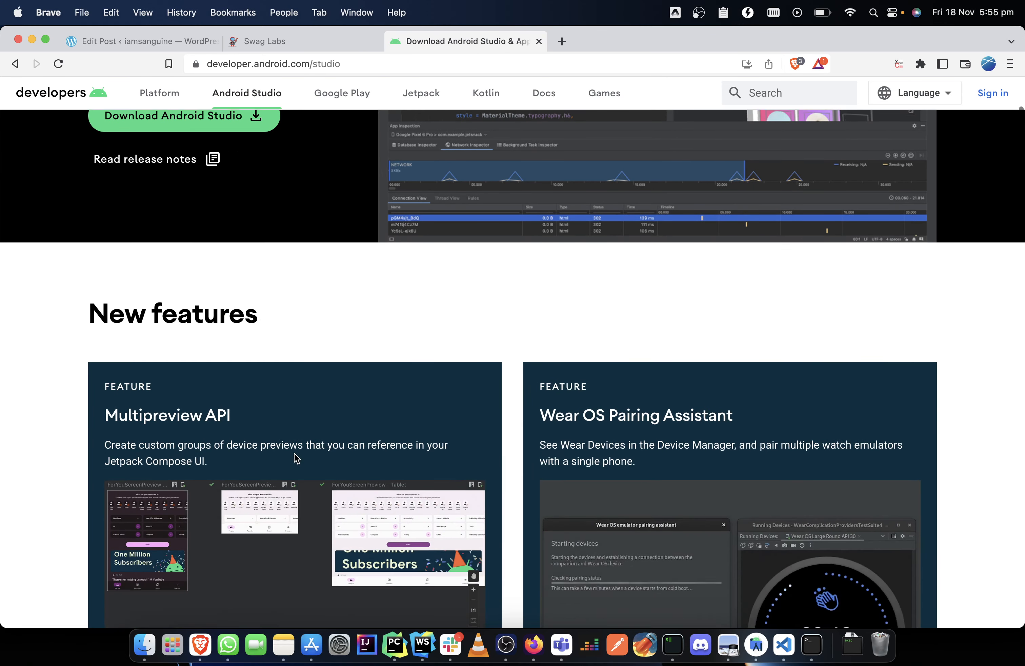
scroll(295, 458, "down", 6)
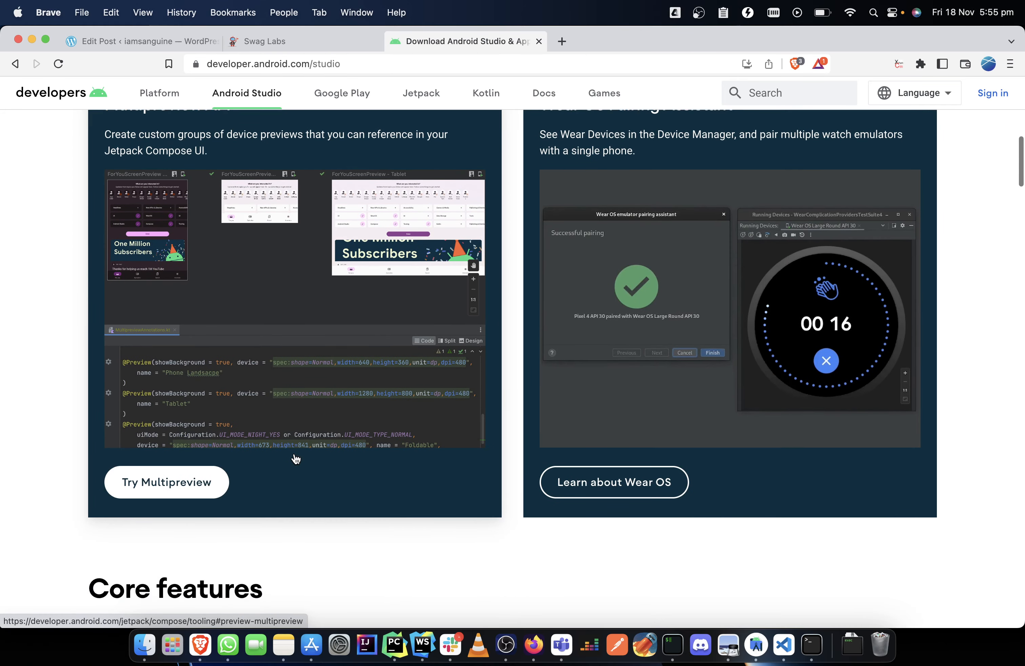
scroll(296, 458, "up", 15)
scroll(296, 458, "down", 20)
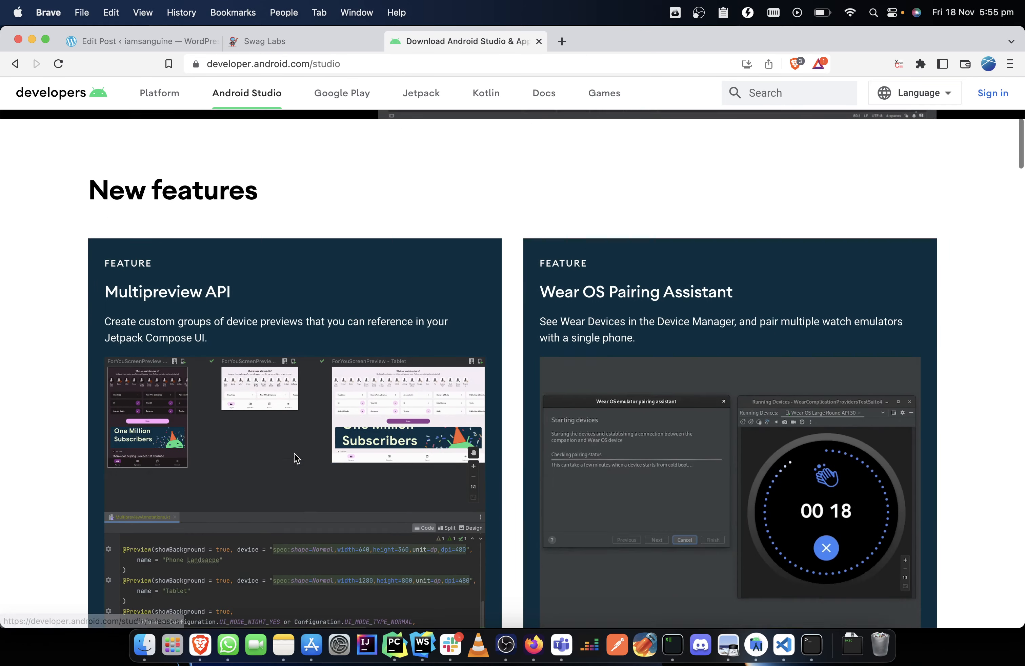
scroll(296, 458, "down", 20)
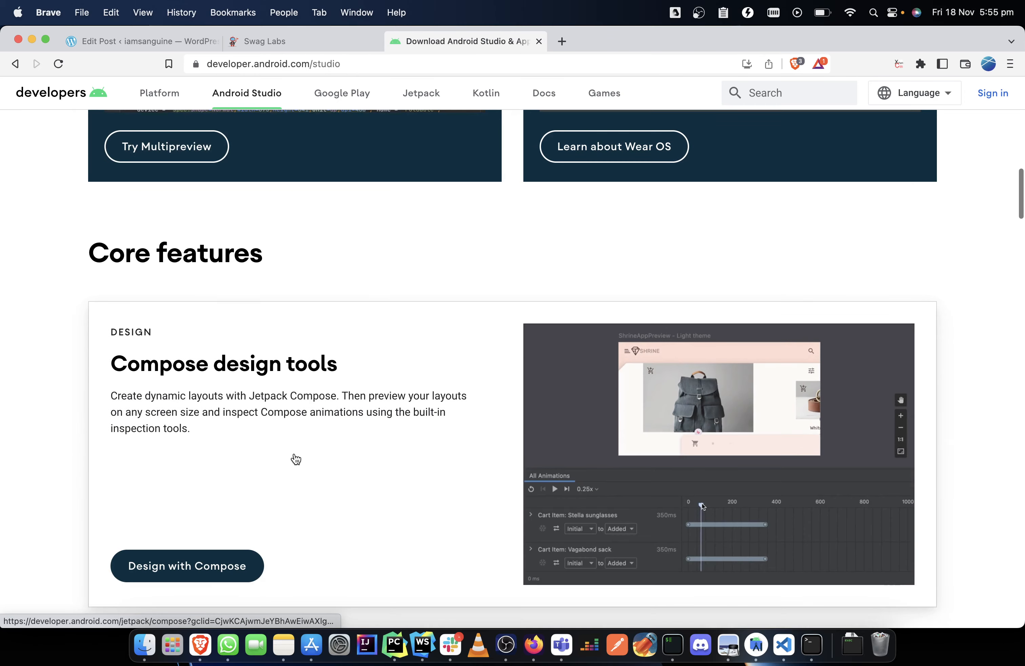
scroll(295, 459, "down", 20)
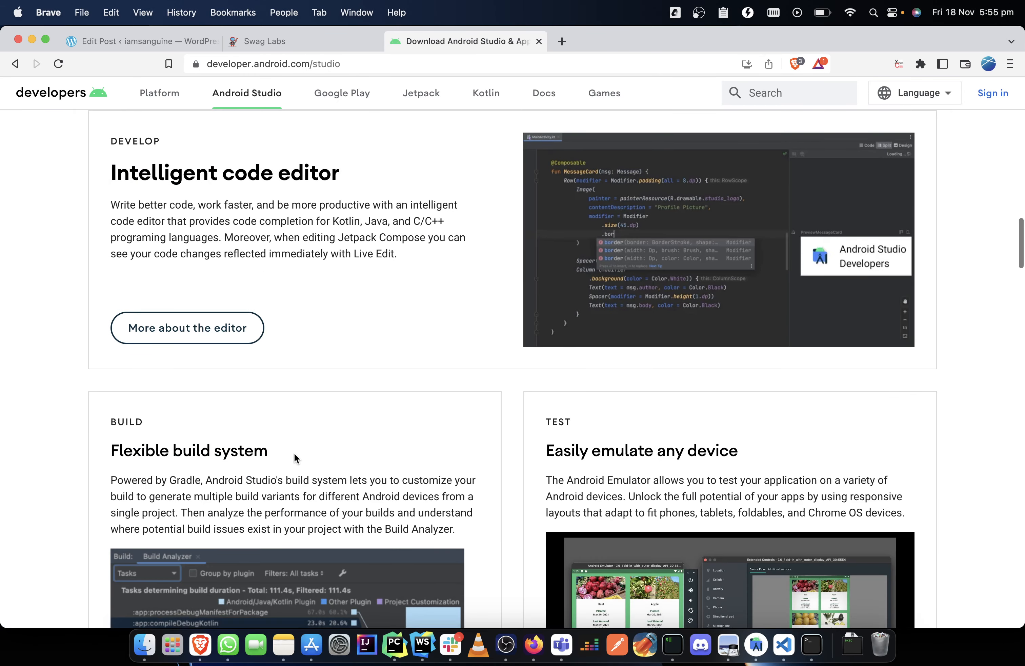
scroll(295, 457, "down", 15)
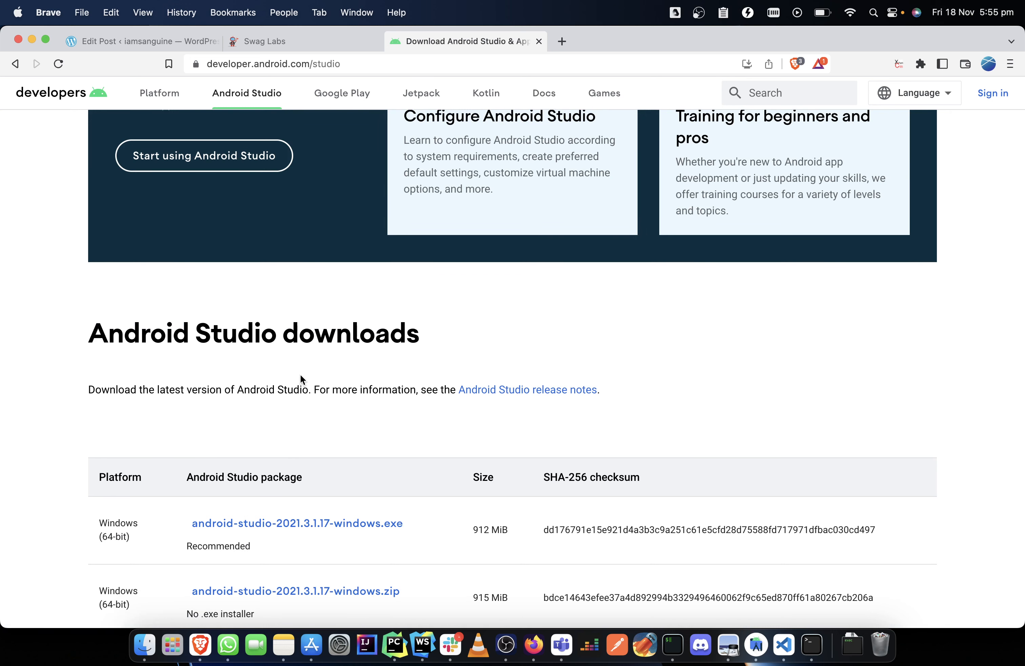
scroll(300, 377, "down", 5)
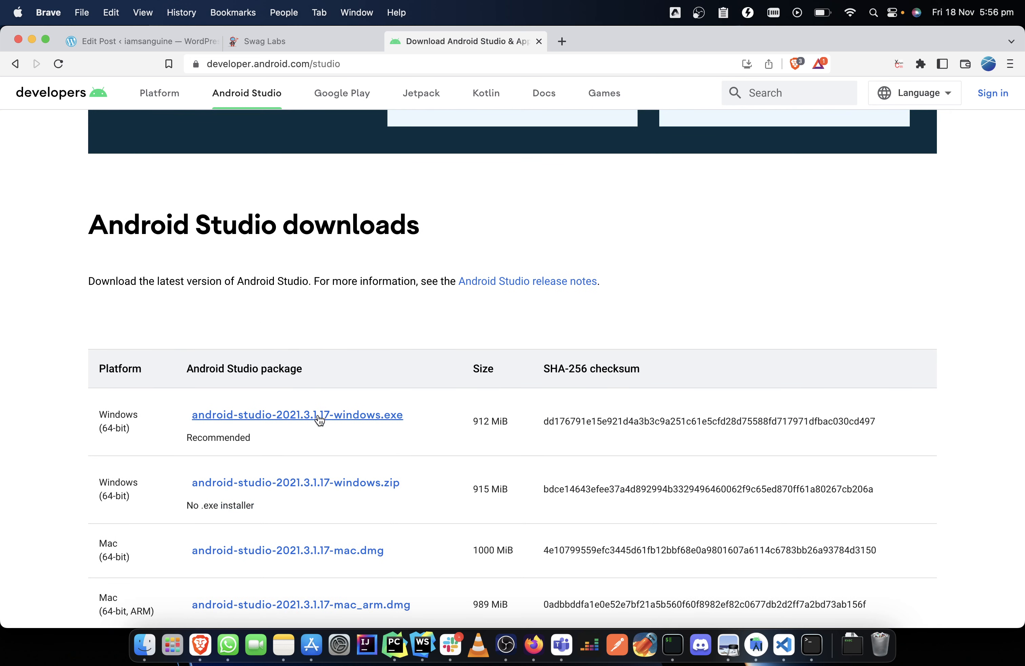
scroll(340, 456, "up", 1)
scroll(339, 458, "down", 5)
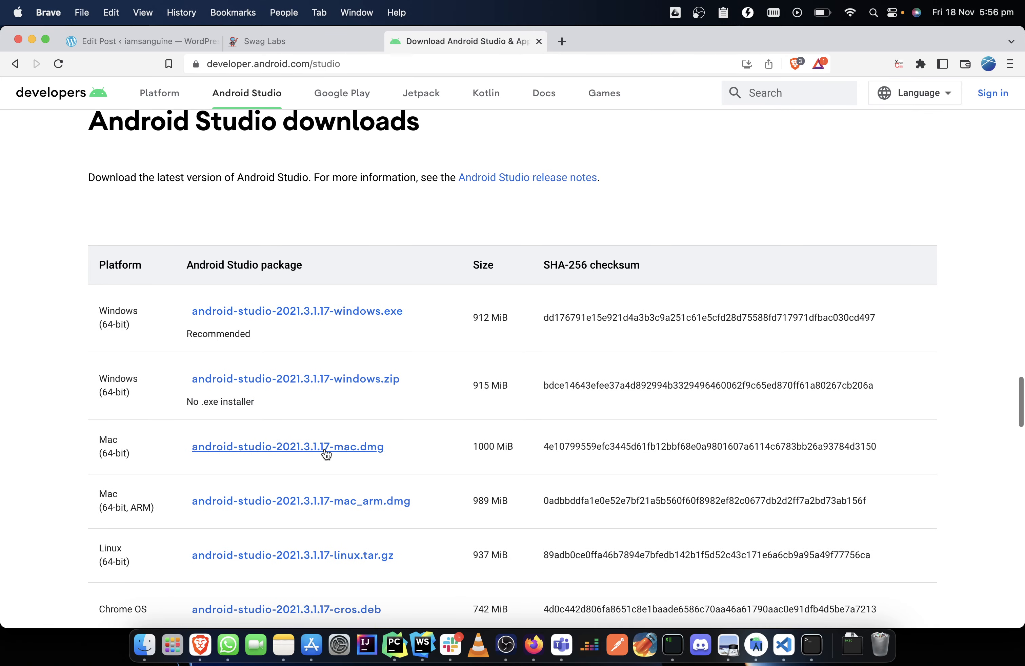
scroll(347, 482, "down", 6)
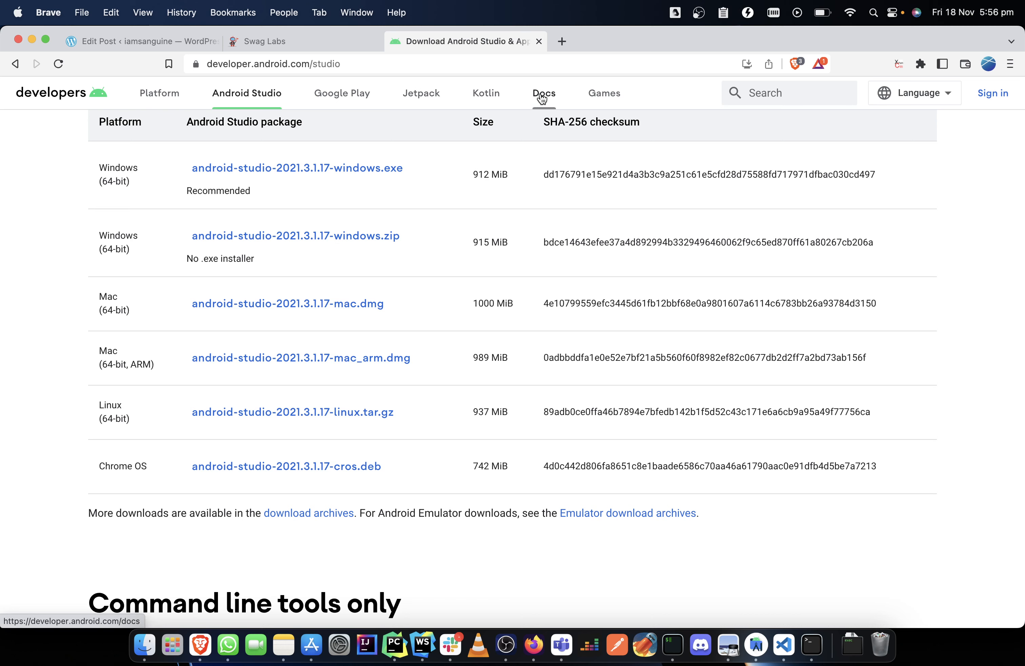
- Examine the "Command line tools only" section and compare its SDK tools packages with the full Android Studio packages
scroll(443, 345, "down", 10)
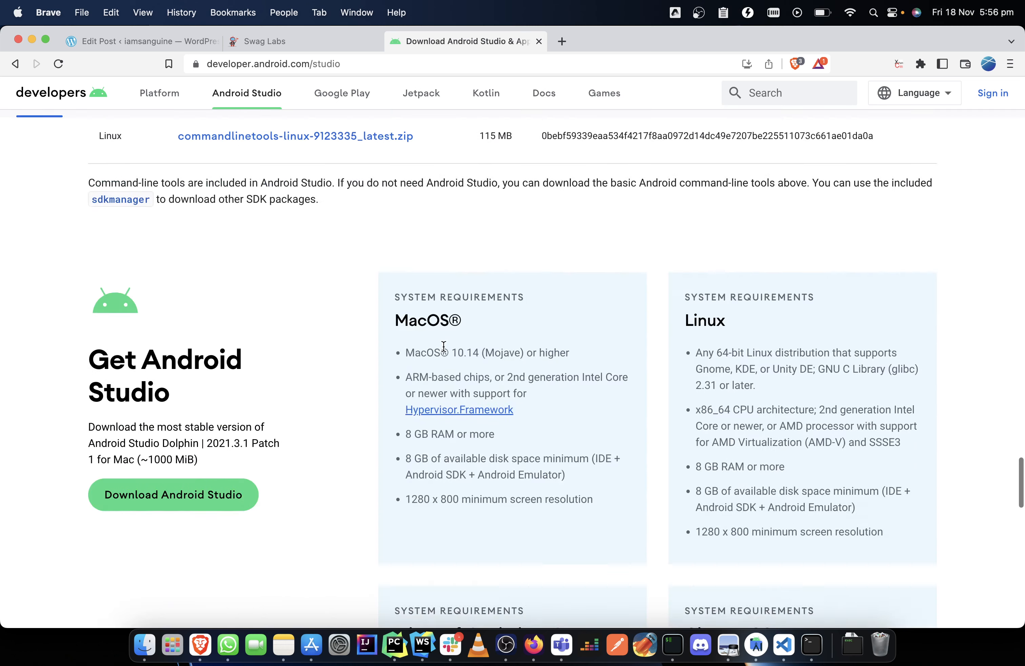
scroll(443, 345, "up", 5)
scroll(443, 346, "down", 1)
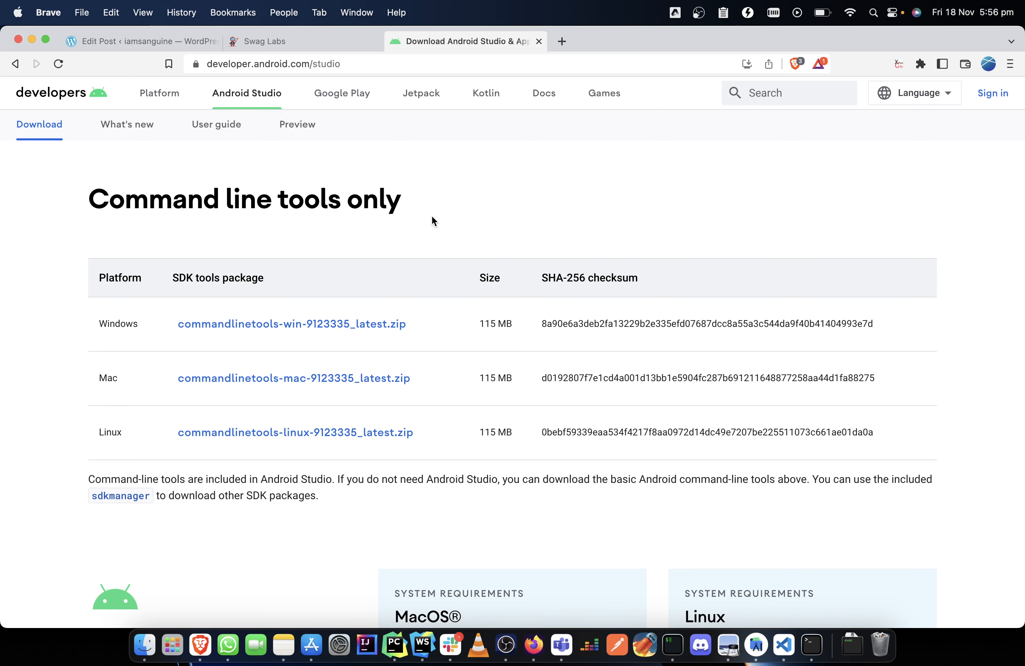
scroll(429, 170, "down", 2)
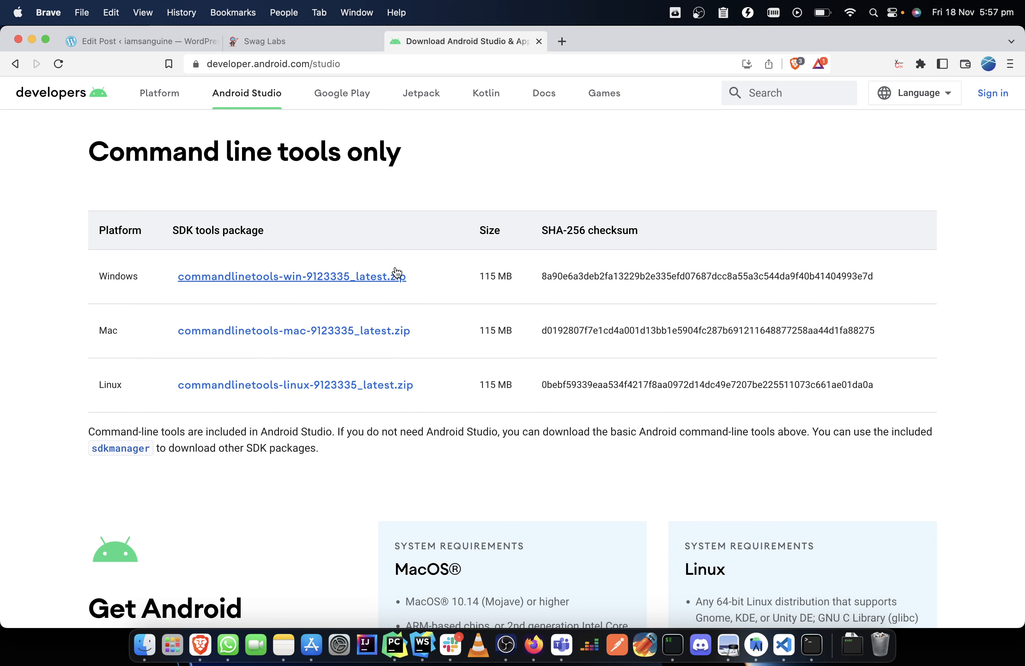
scroll(395, 268, "up", 10)
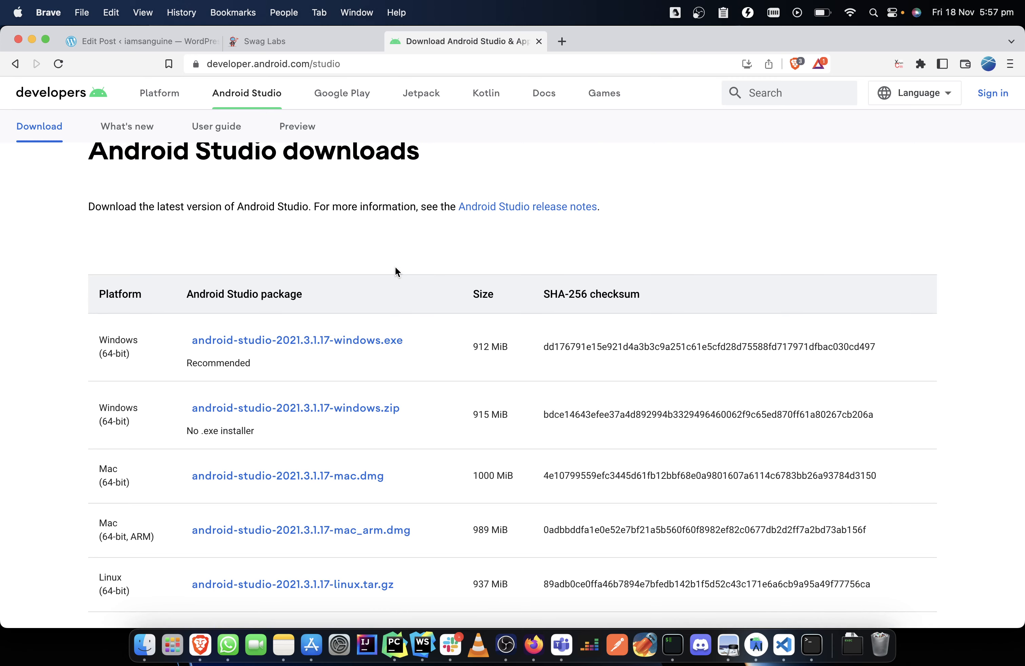
scroll(396, 268, "down", 5)
scroll(395, 271, "down", 1)
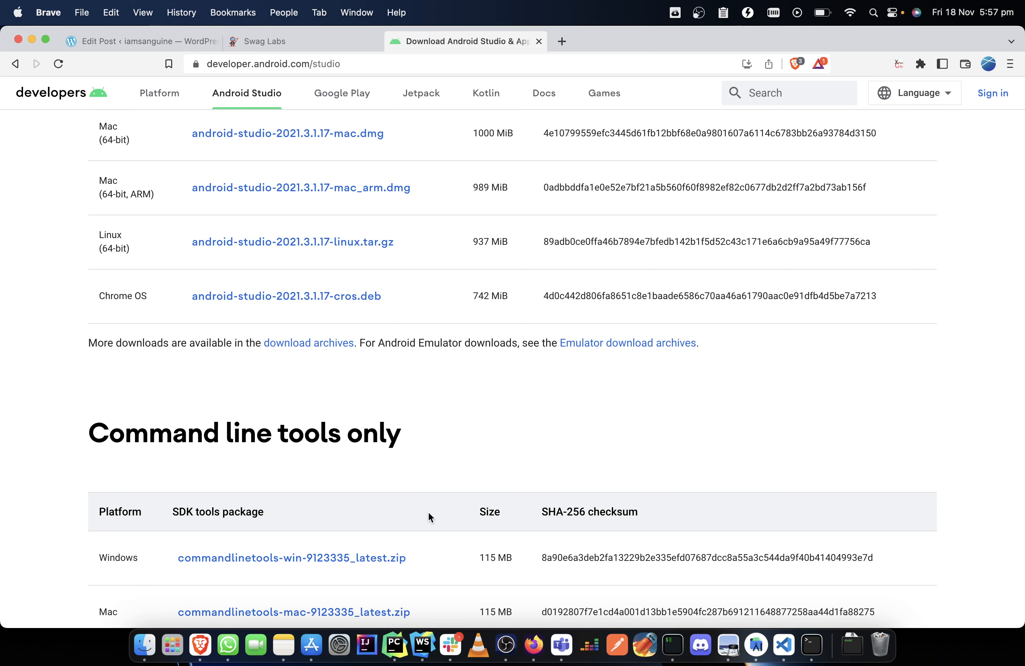
- Switch to the Finder window showing platform-tools, go back to the home folder and show its hidden files
right_click(141, 643)
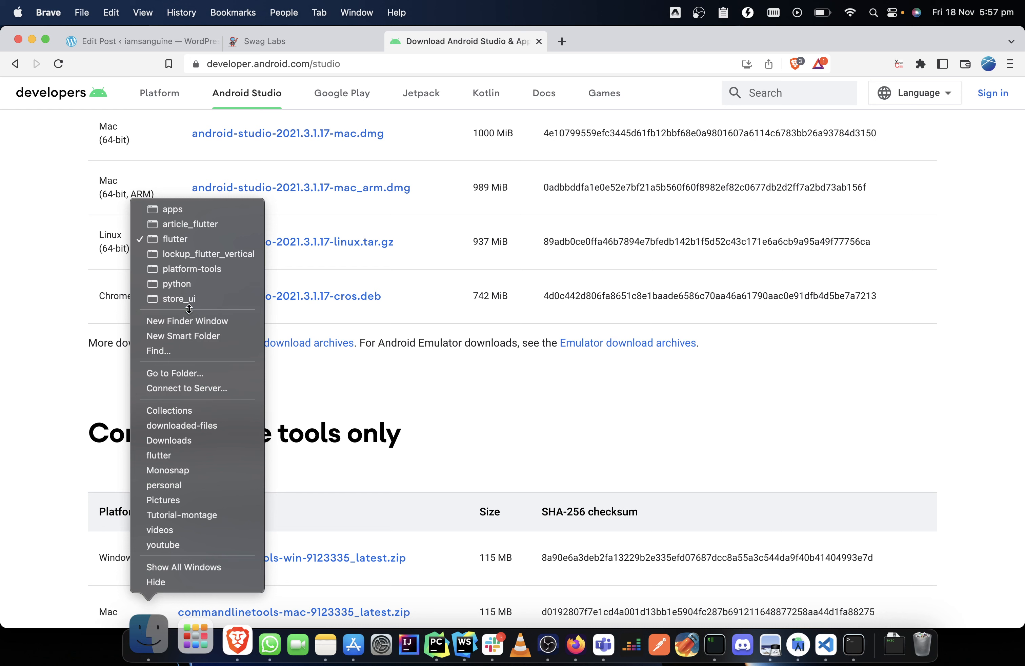
left_click(192, 269)
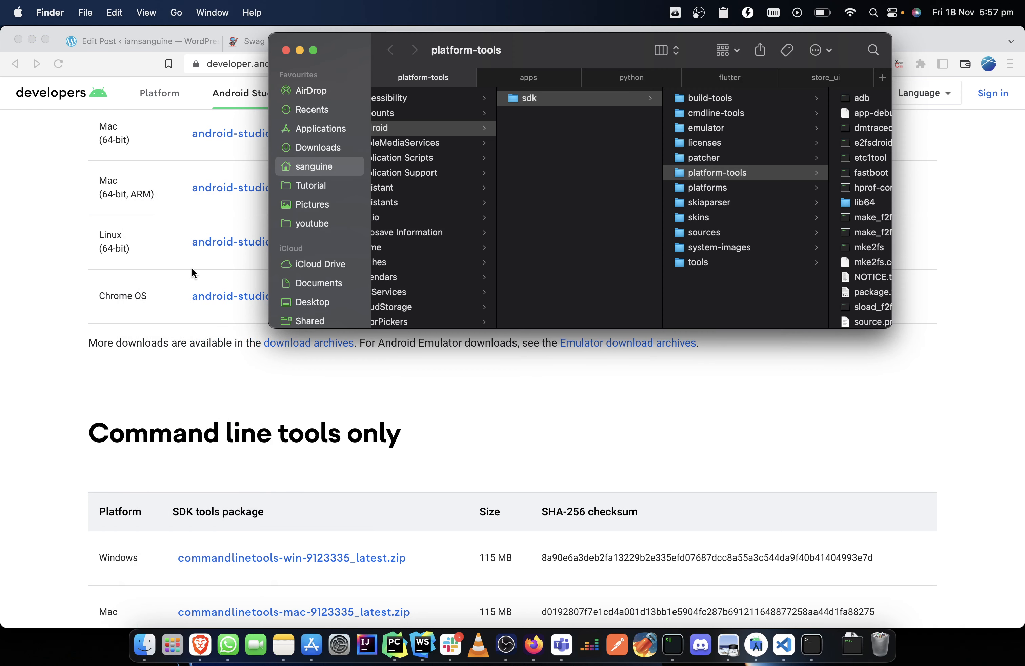
left_click(532, 107)
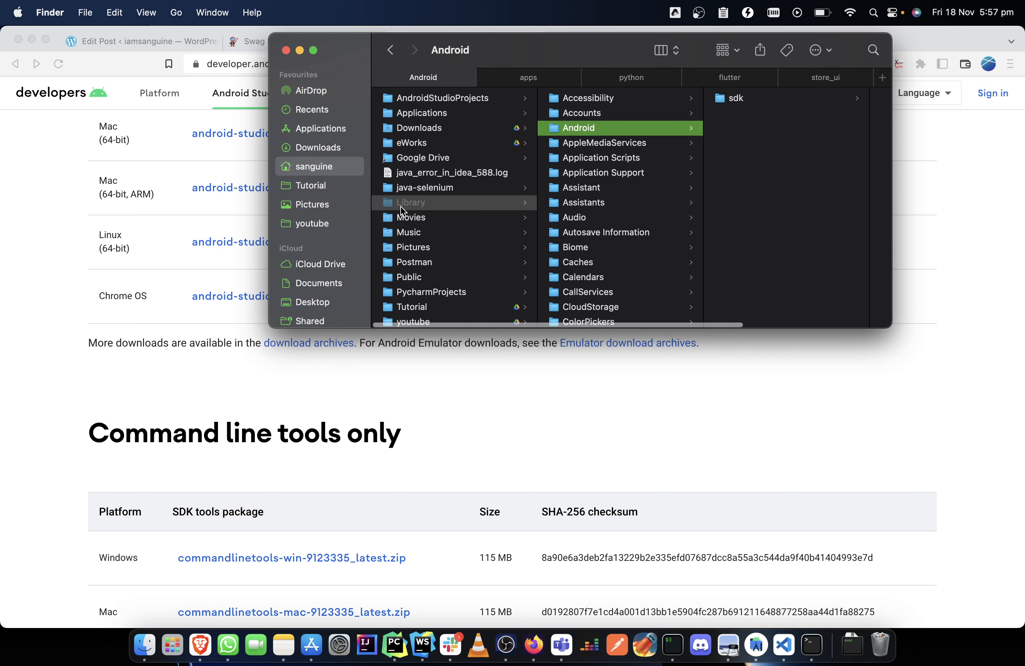
left_click(402, 203)
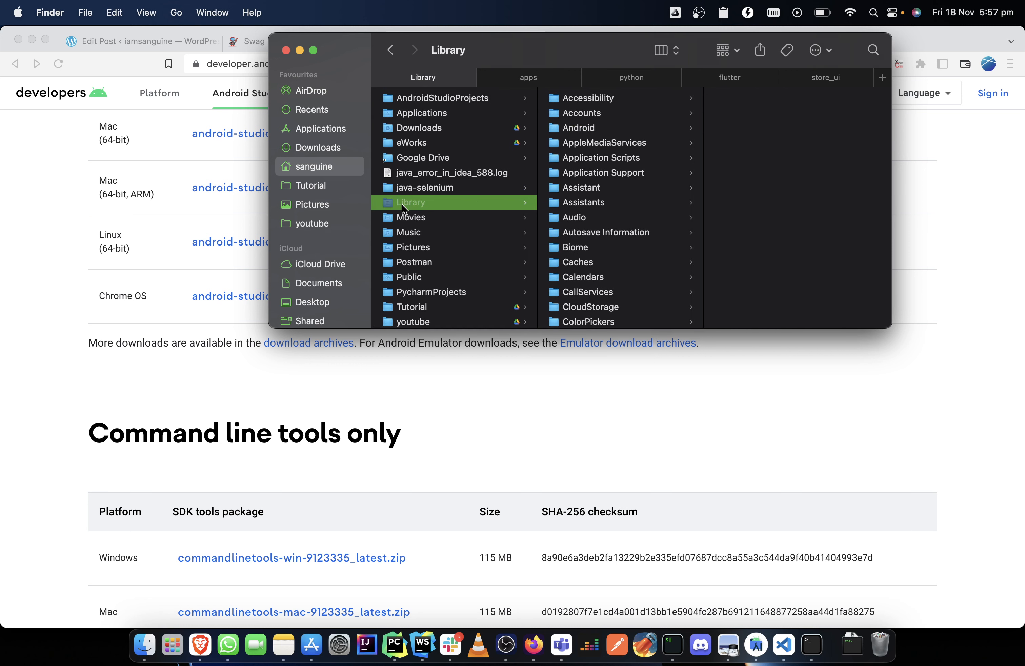
left_click(314, 167)
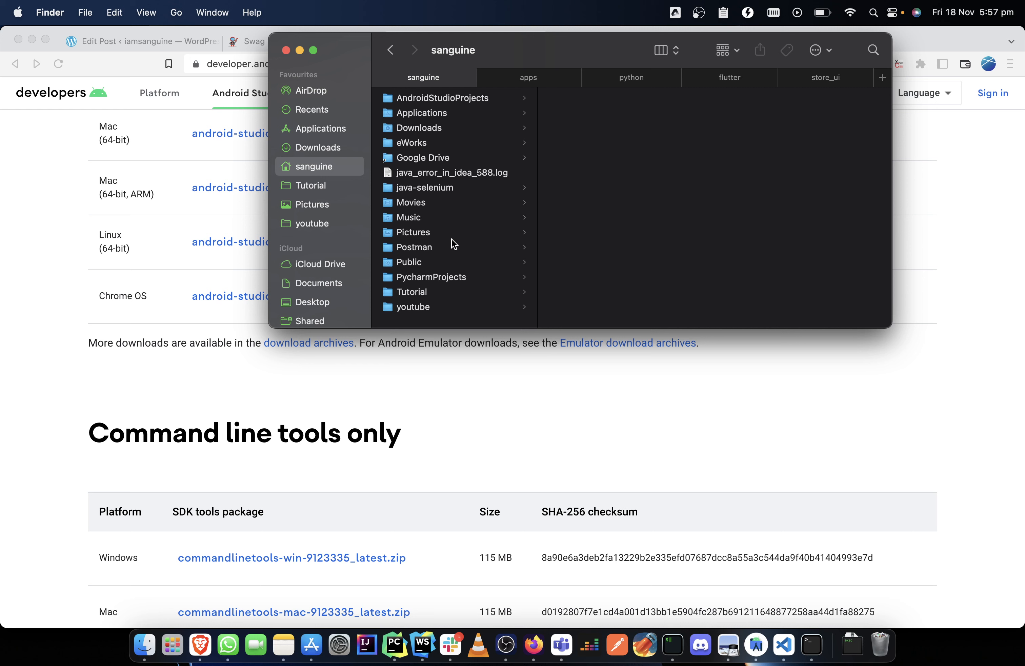
key("super+shift+period")
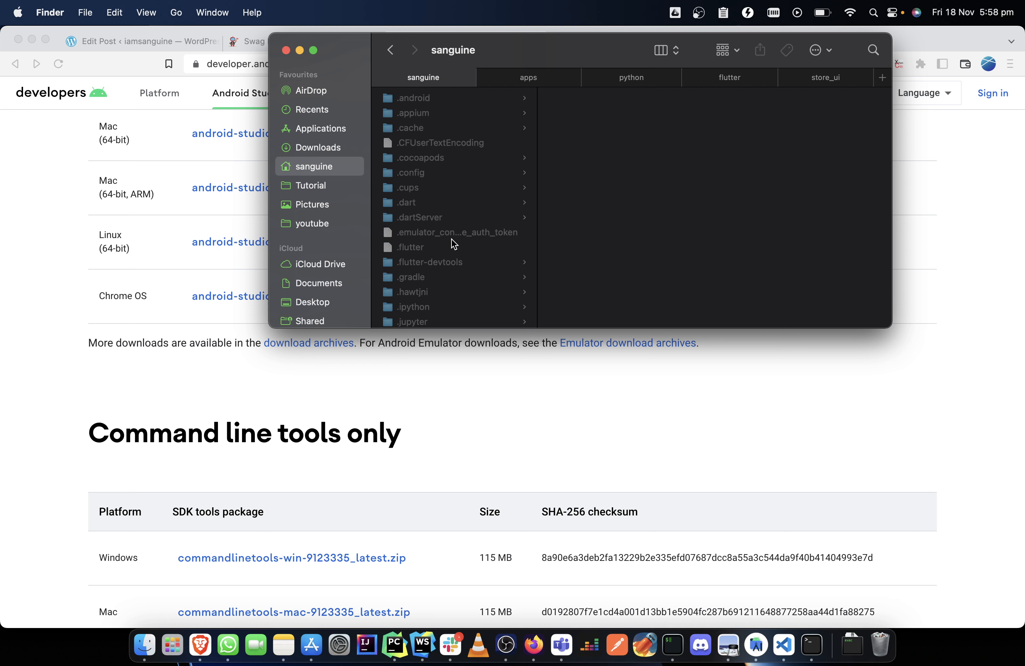
- Open the sdk folder inside Library/Android in the home folder to view its contents
scroll(414, 253, "down", 10)
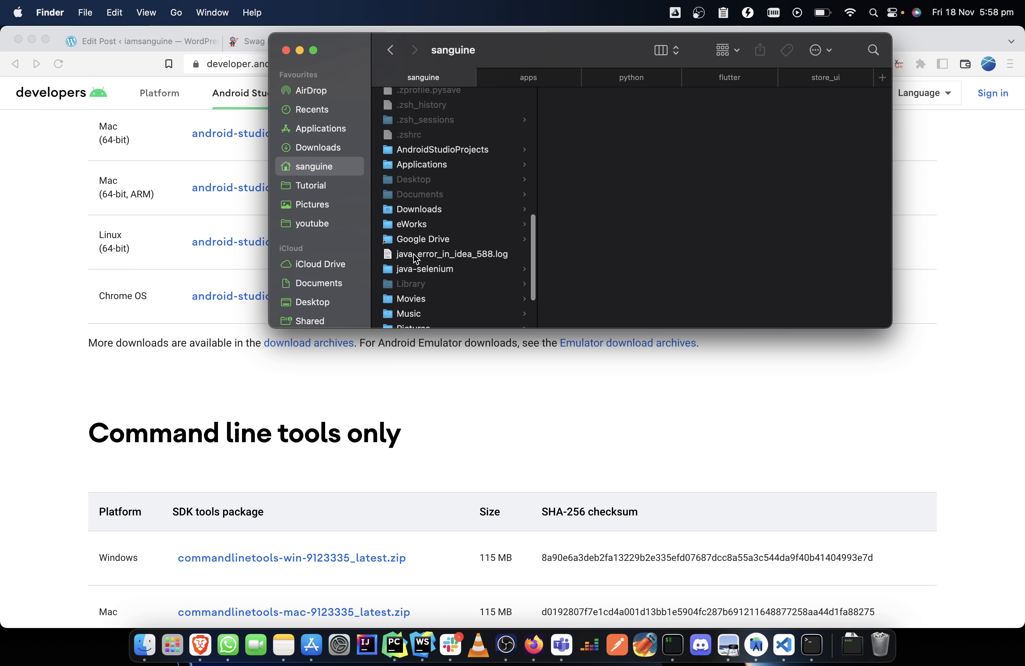
left_click(414, 282)
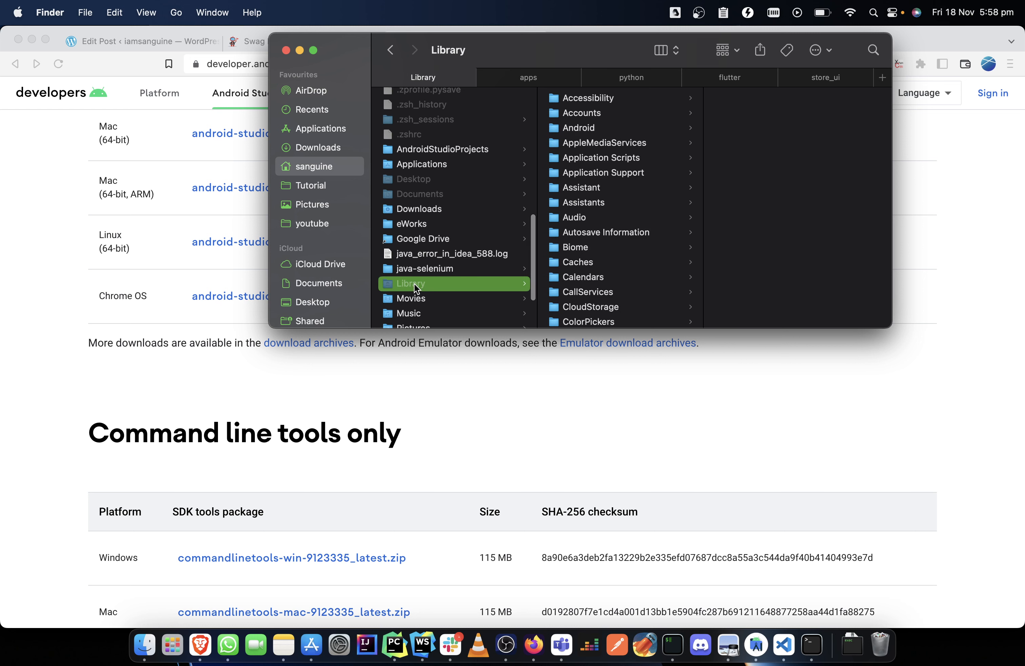
left_click(583, 128)
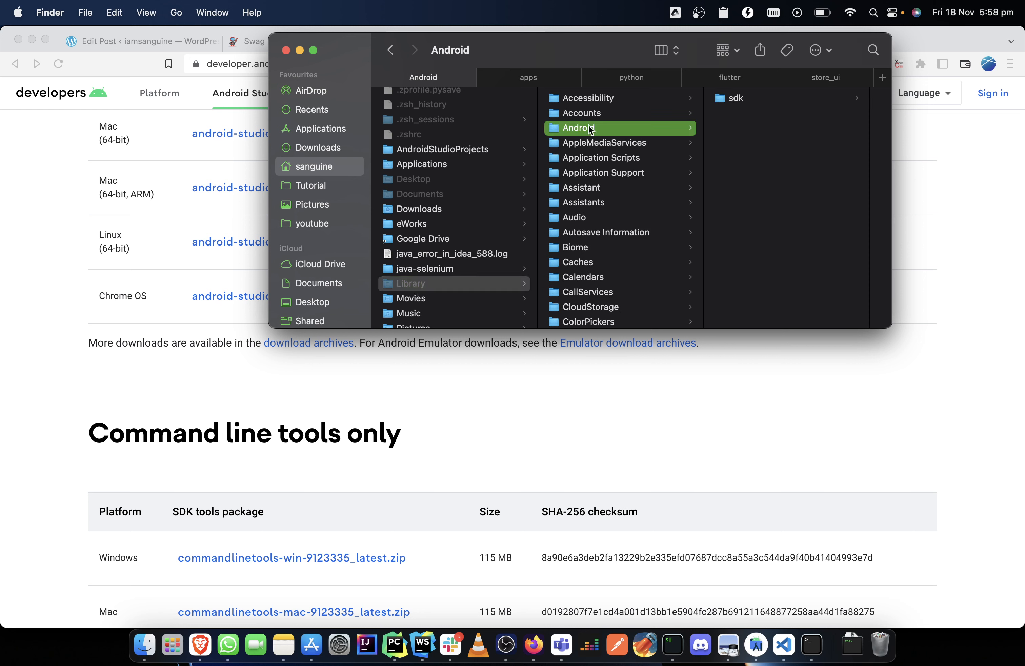
left_click(737, 99)
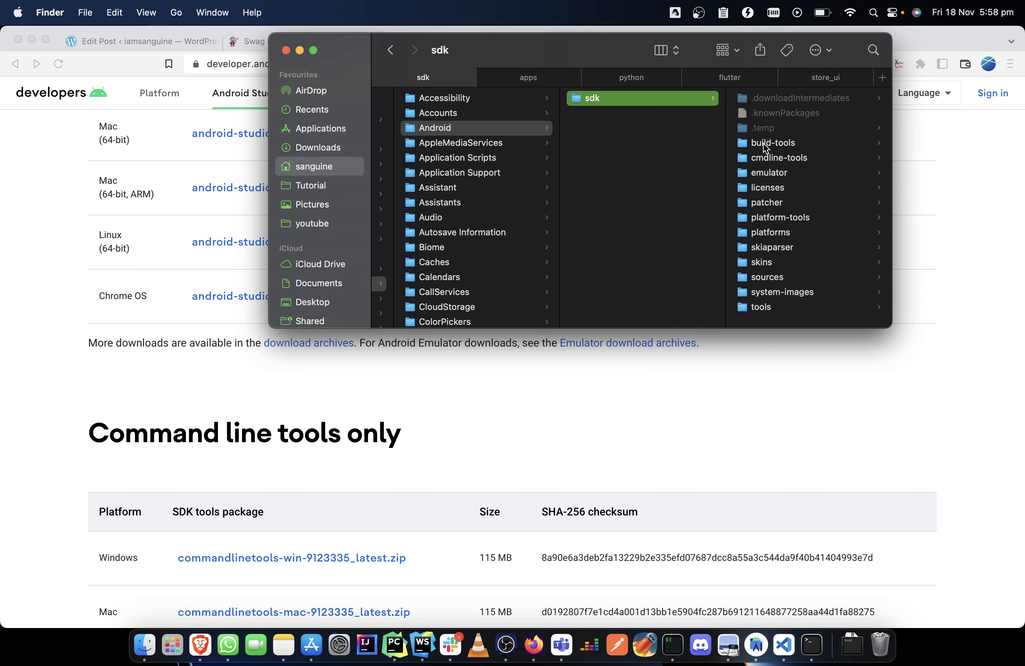
- Switch to Terminal, open ~/.zshrc for editing, and select the SDK path in the ANDROID_HOME export line
left_click(813, 644)
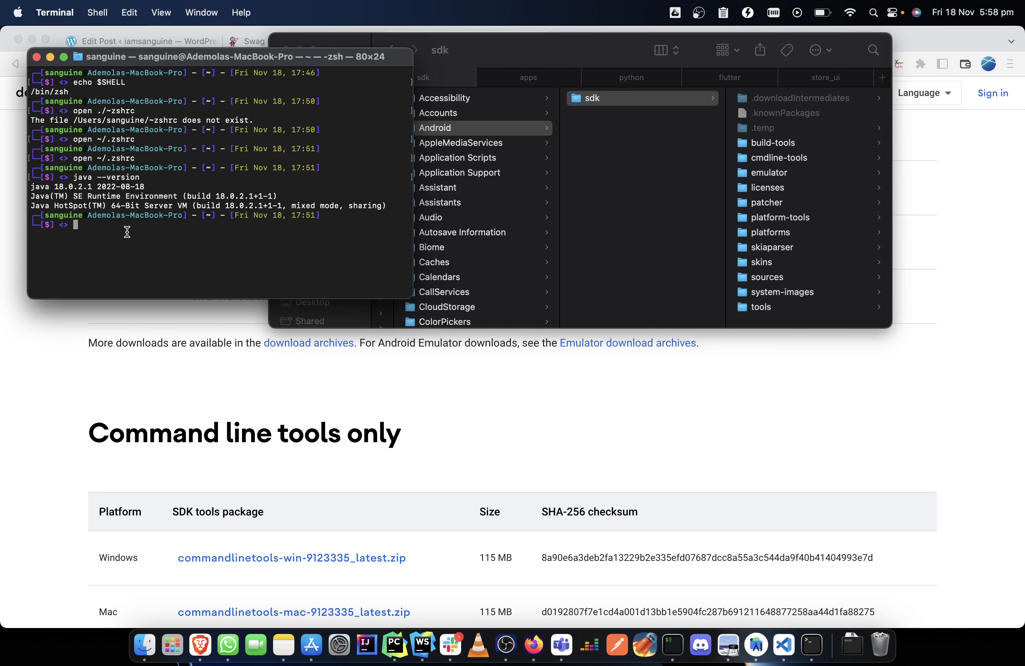
type("open ~/.zshrc")
key("Return")
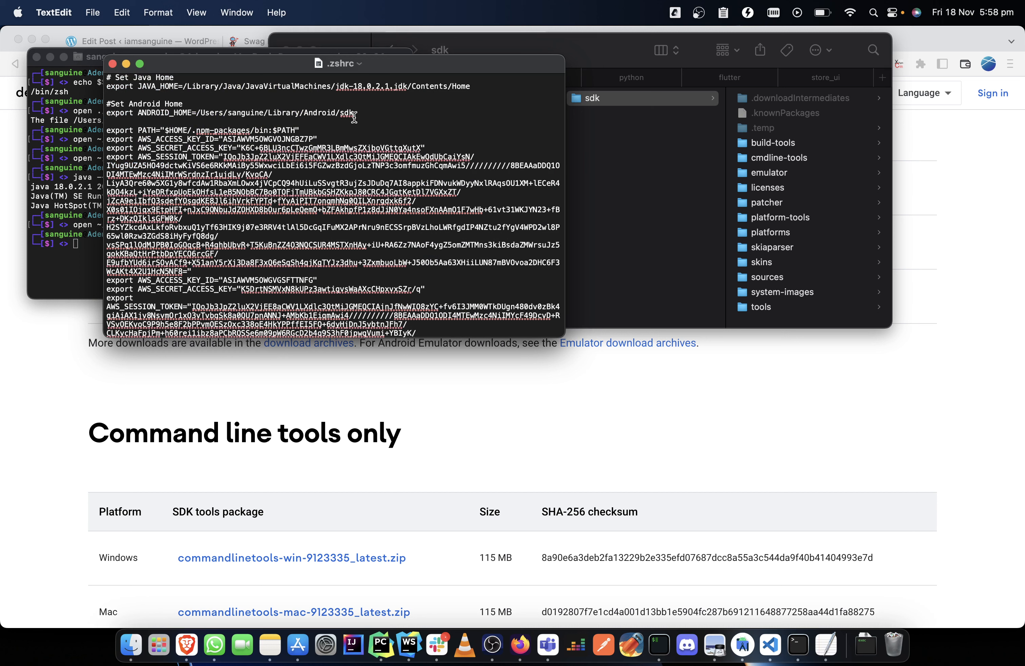
left_click_drag(354, 113, 201, 113)
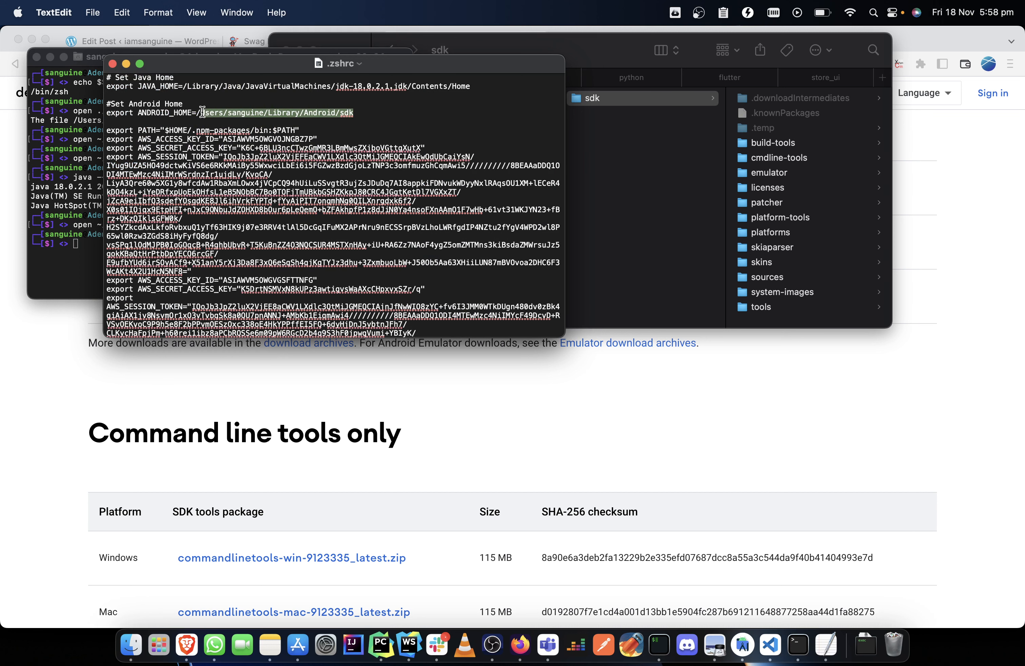
- Bring up the alternate options for the sdk folder in Finder to locate the Copy "sdk" as Pathname command
left_click(595, 98)
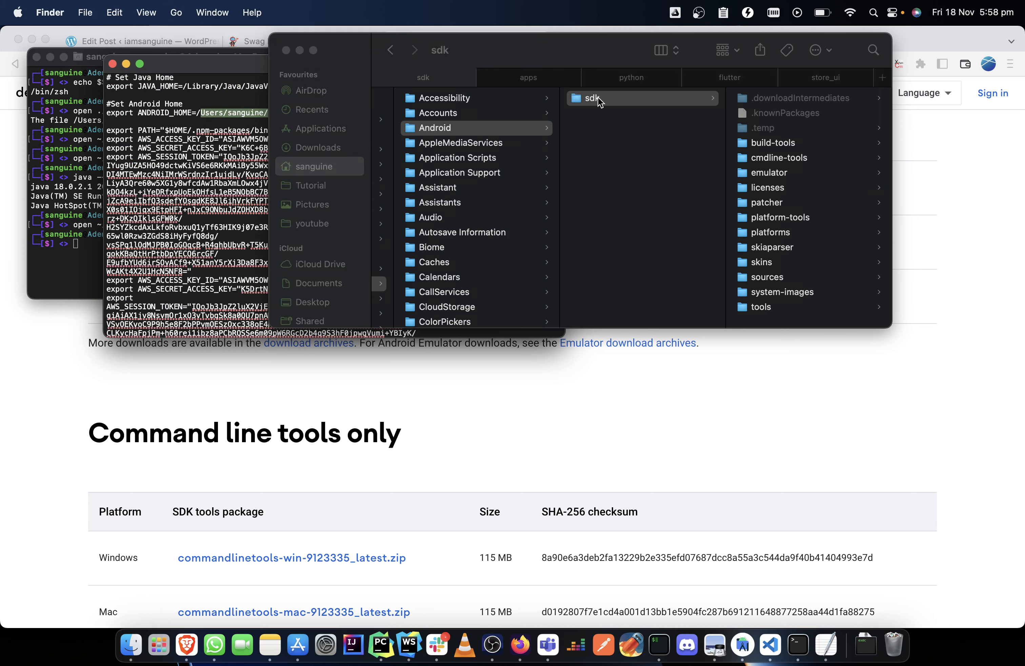
left_click(593, 97)
right_click(597, 97)
left_click(575, 102)
right_click(592, 145)
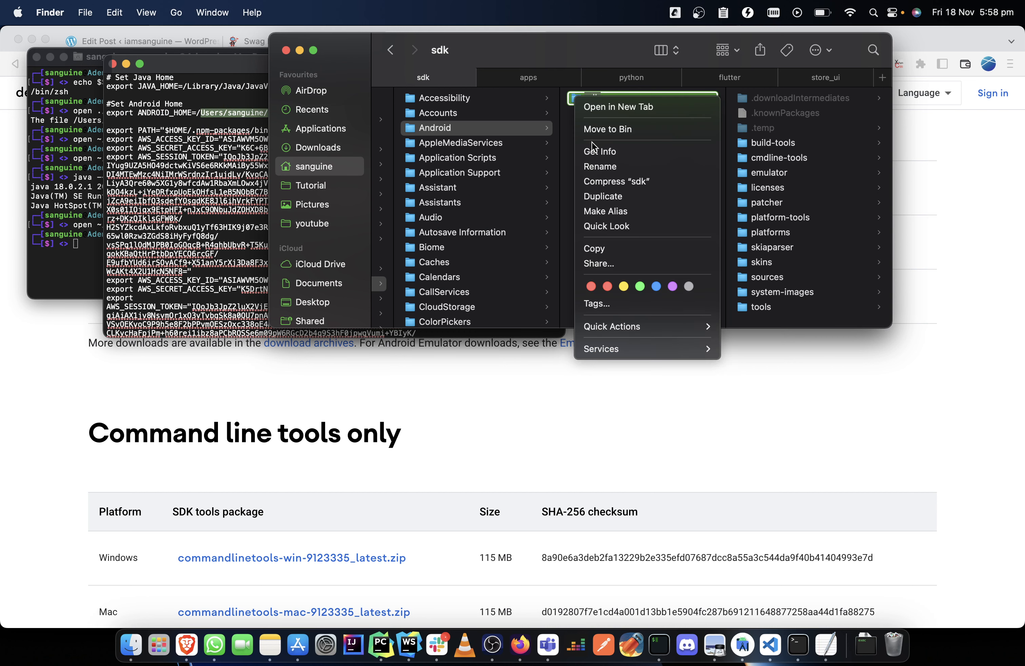
left_click(571, 143)
left_click(574, 95)
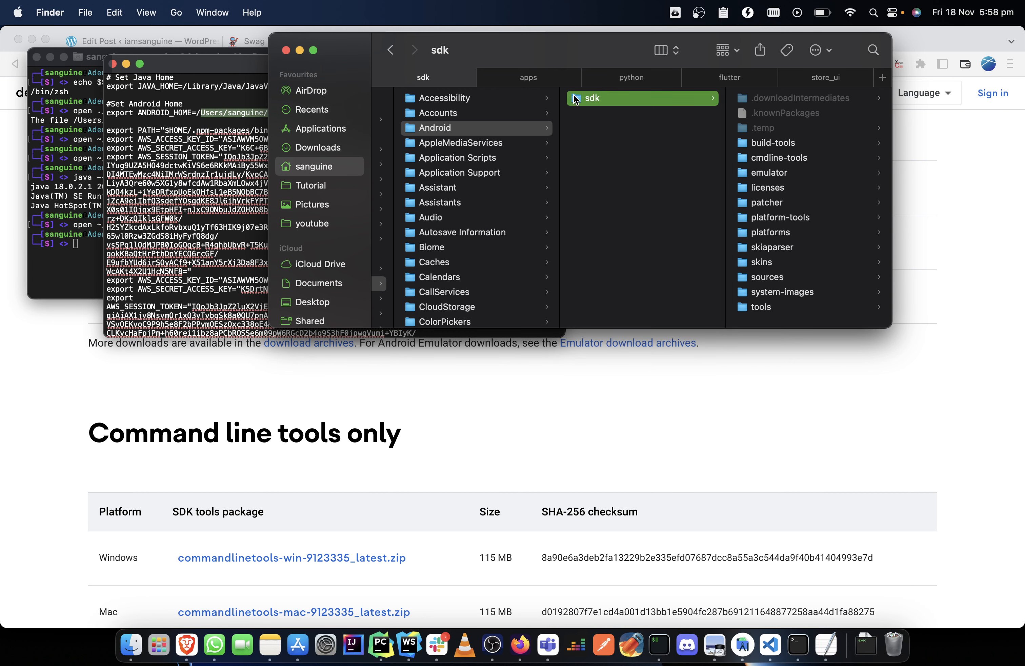
right_click(575, 98)
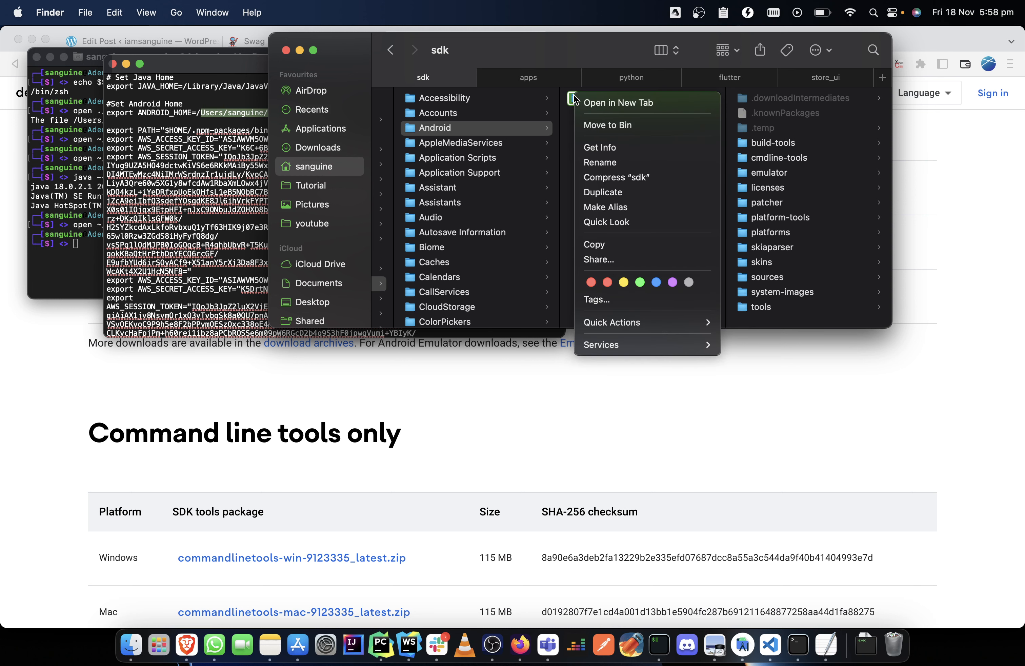
key("alt")
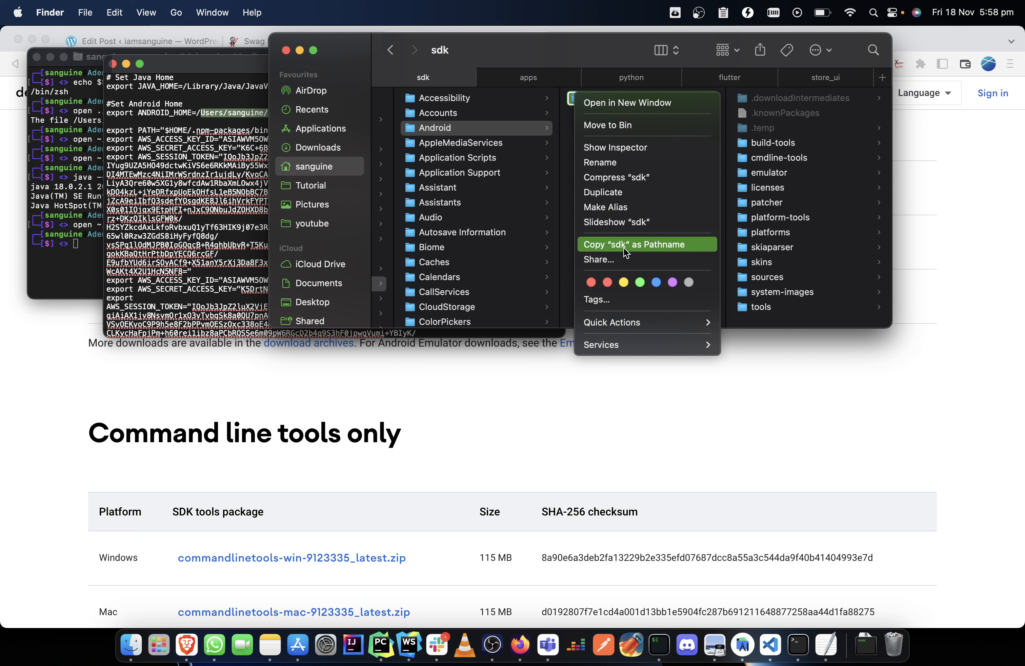
left_click(563, 164)
- Return to the .zshrc file, enlarge its window and select the PATH export line that references $ANDROID_HOME
left_click(231, 104)
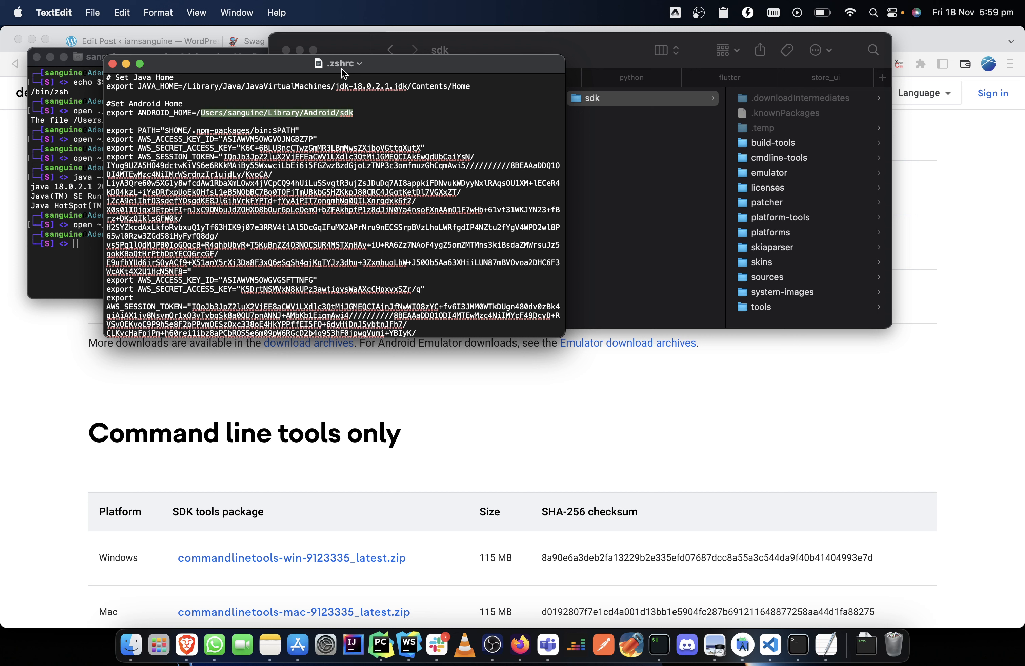
left_click(387, 109)
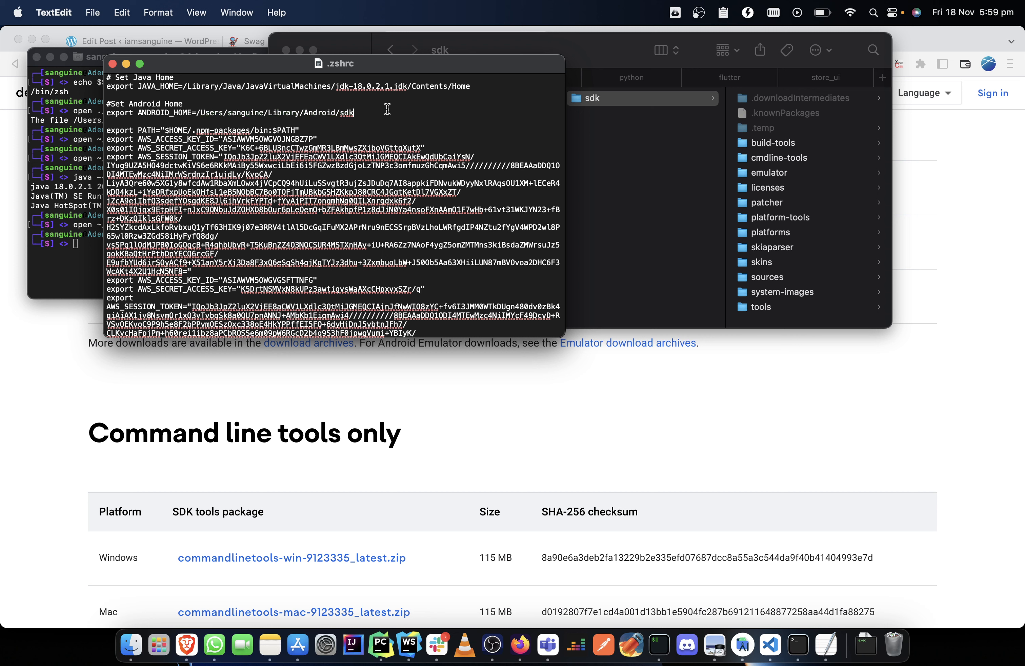
scroll(402, 222, "down", 10)
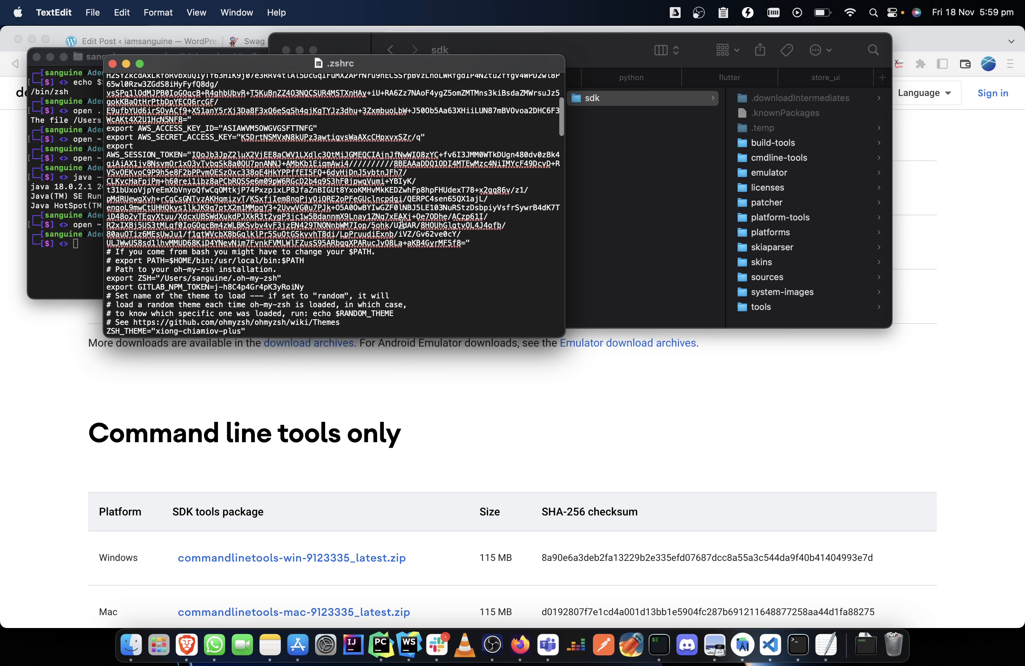
double_click(451, 62)
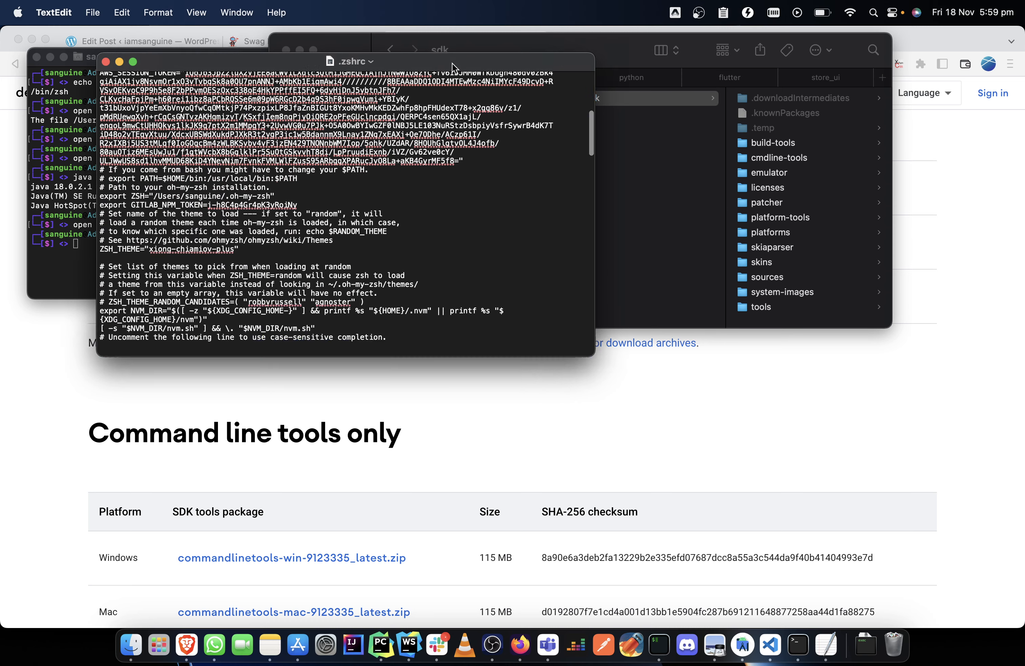
scroll(295, 422, "down", 6)
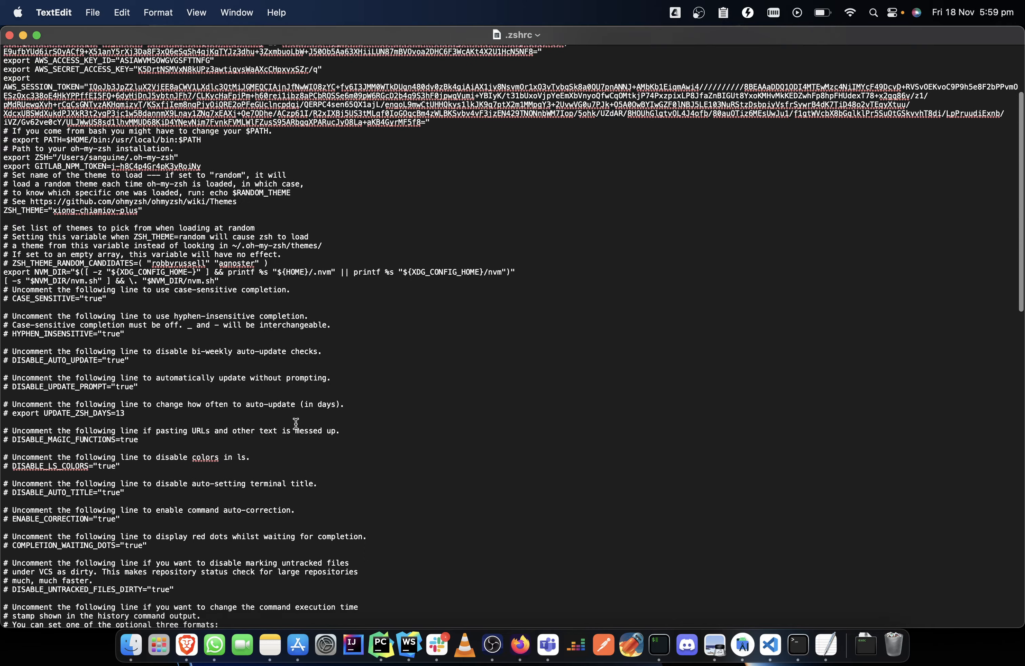
scroll(295, 423, "down", 7)
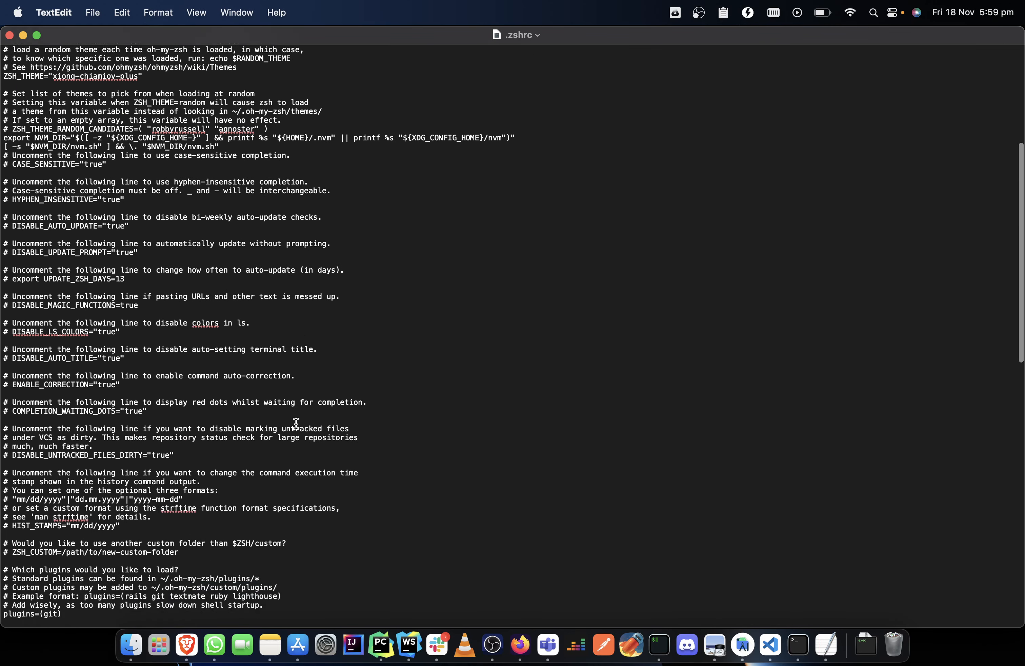
scroll(296, 423, "down", 12)
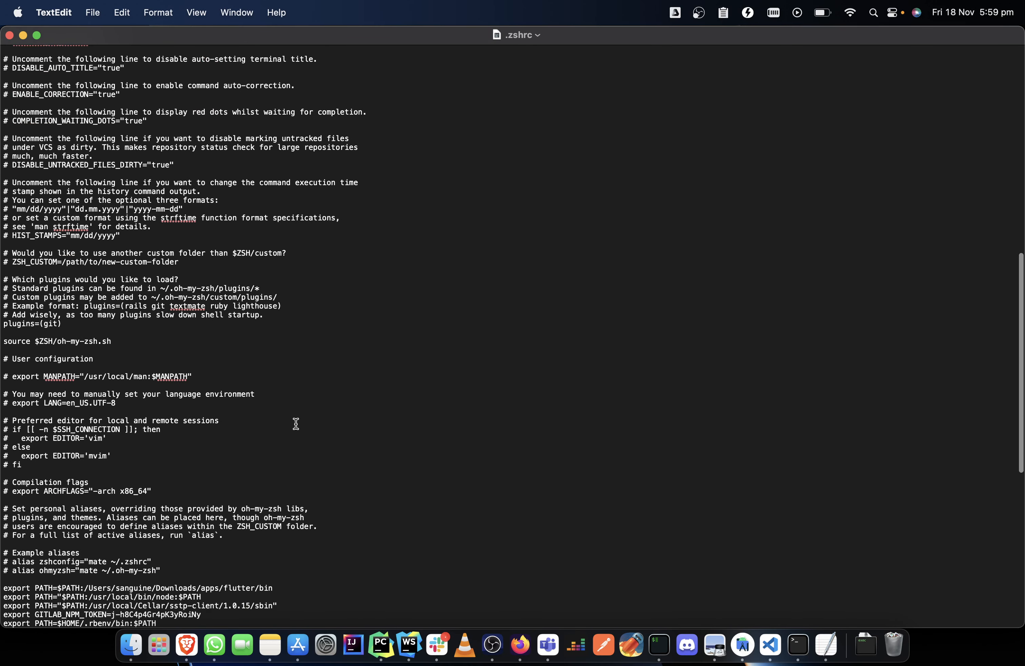
scroll(296, 424, "down", 7)
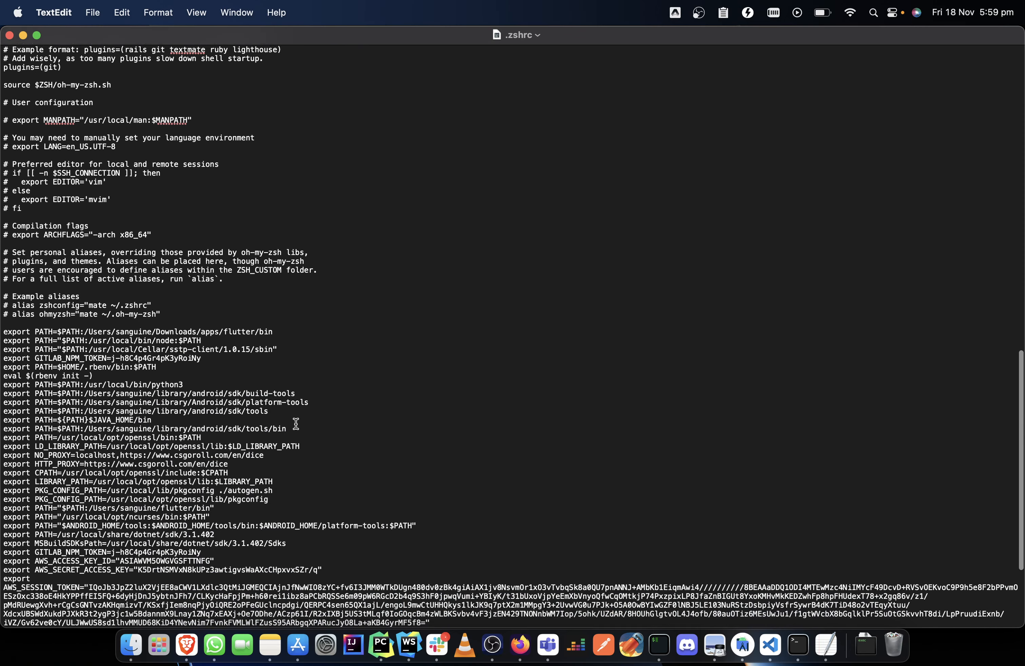
scroll(295, 423, "down", 4)
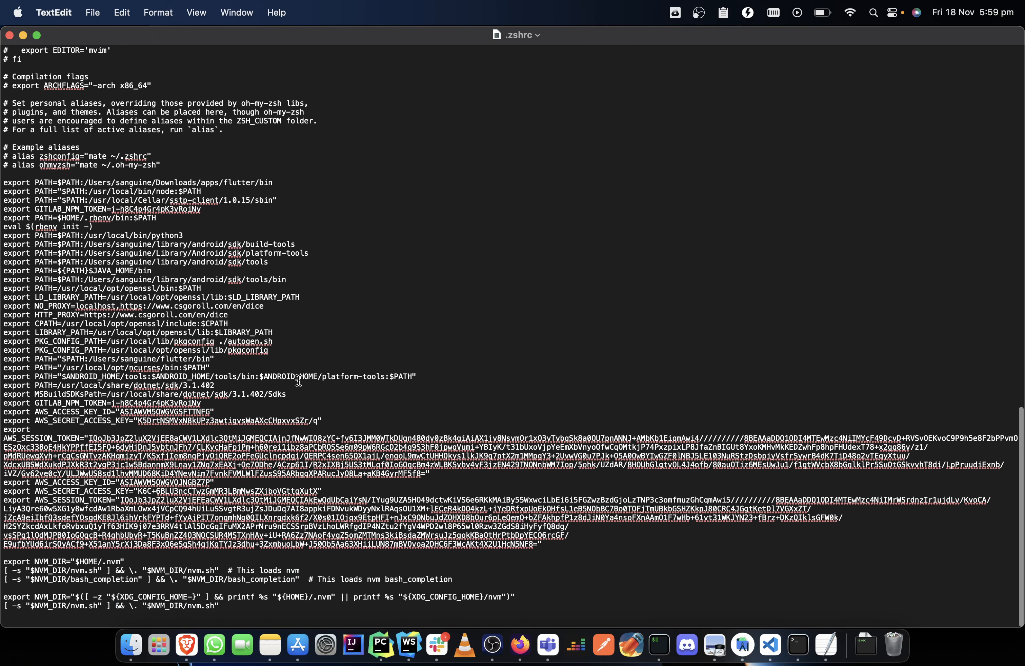
left_click(435, 376)
left_click_drag(435, 377, 2, 377)
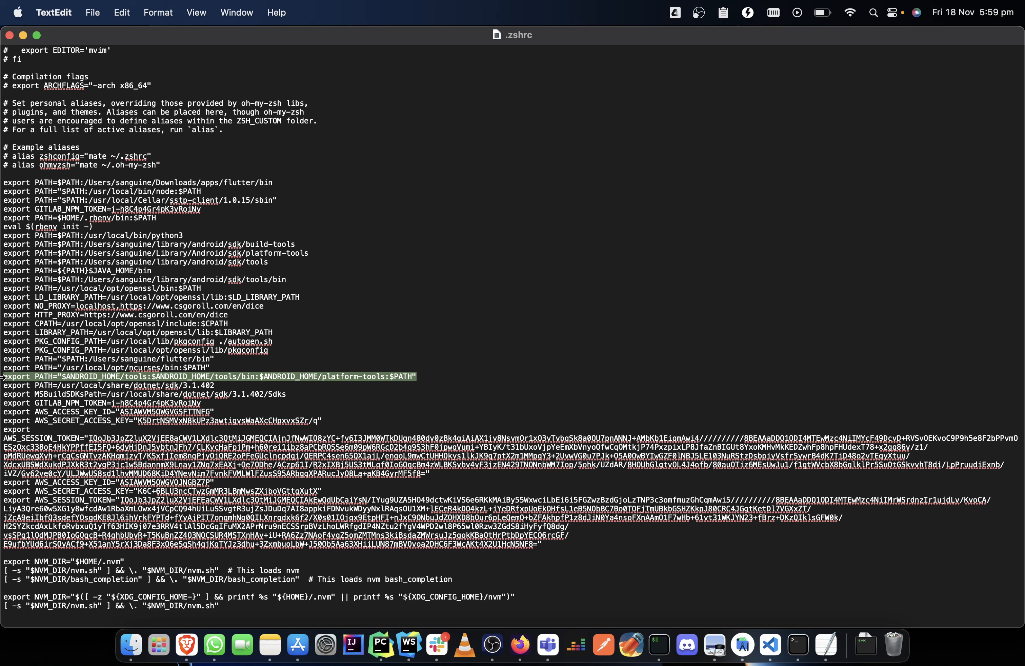
- Enlarge the .zshrc text and examine the PATH export line covering $ANDROID_HOME/tools, tools/bin and platform-tools
key("super+plus")
key("super+plus")
key("super+plus")
key("super+plus")
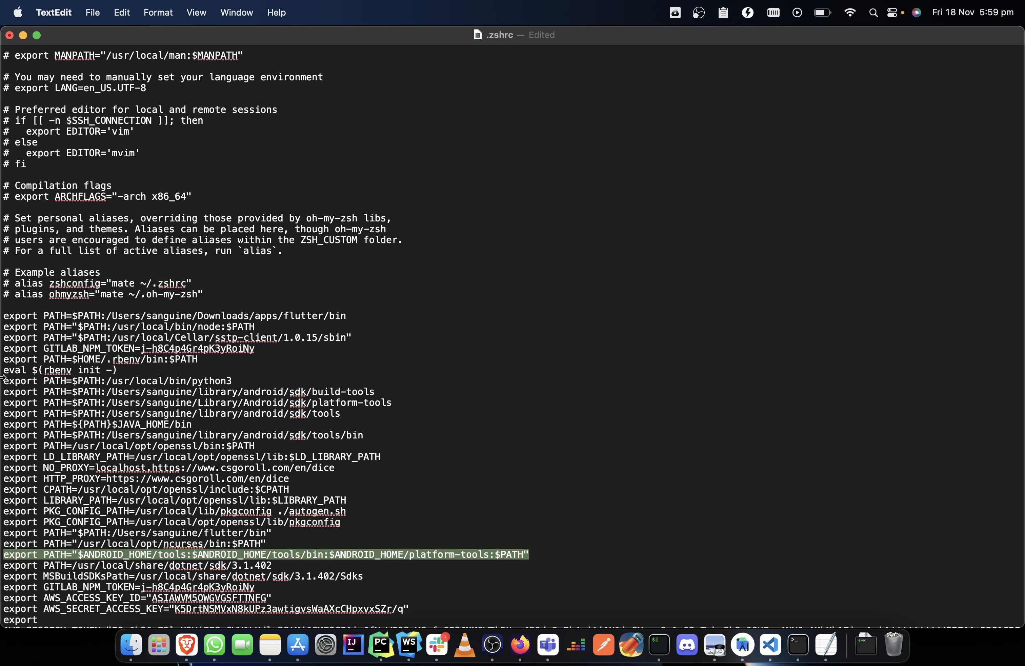
scroll(250, 456, "down", 10)
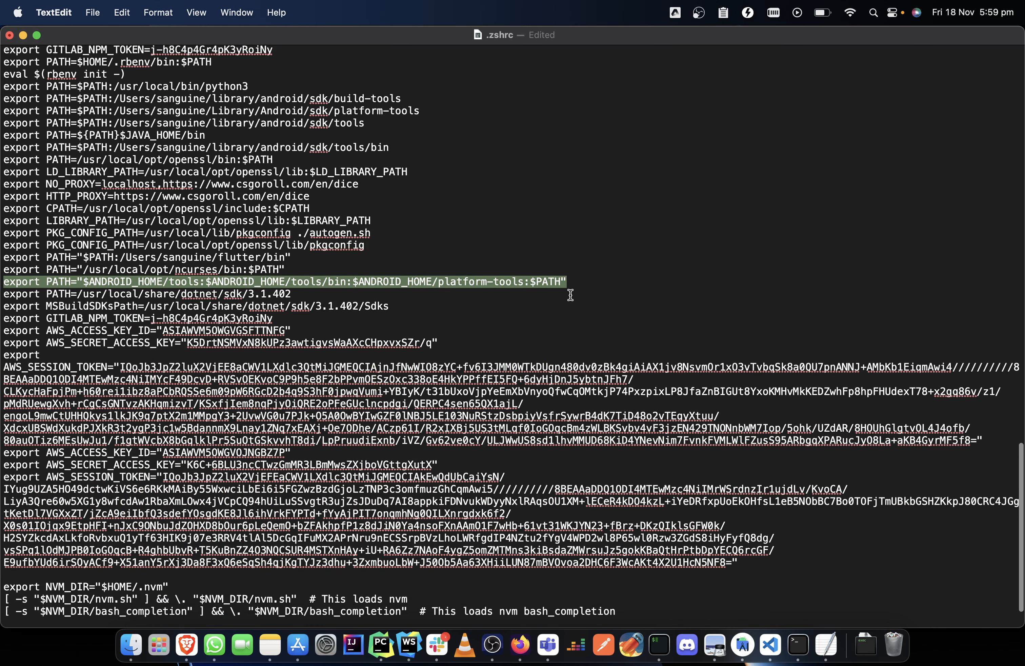
left_click(570, 295)
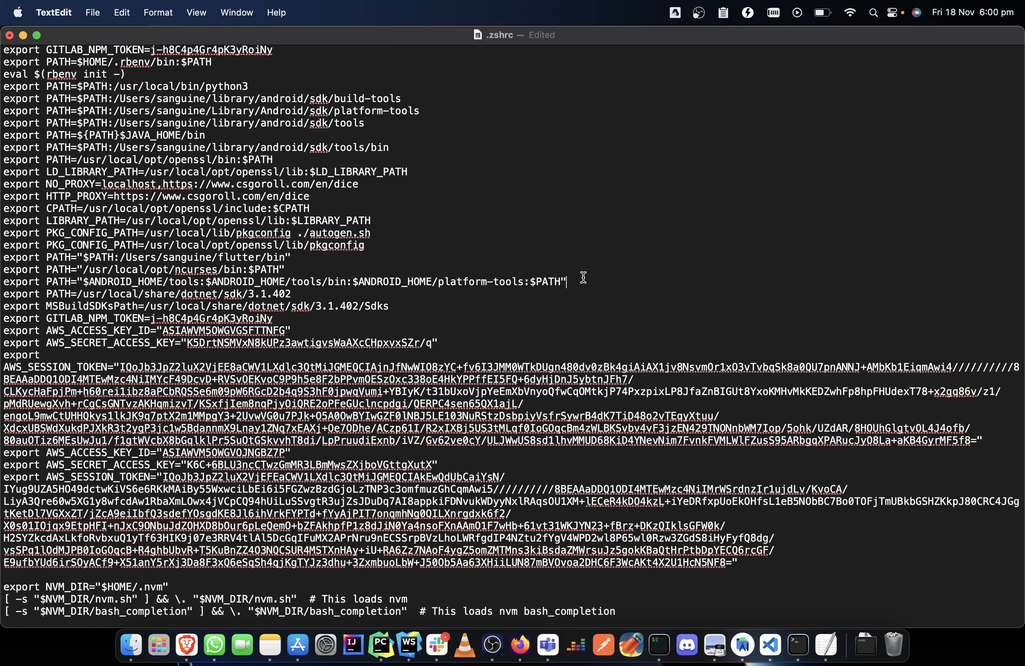
left_click_drag(584, 279, 4, 281)
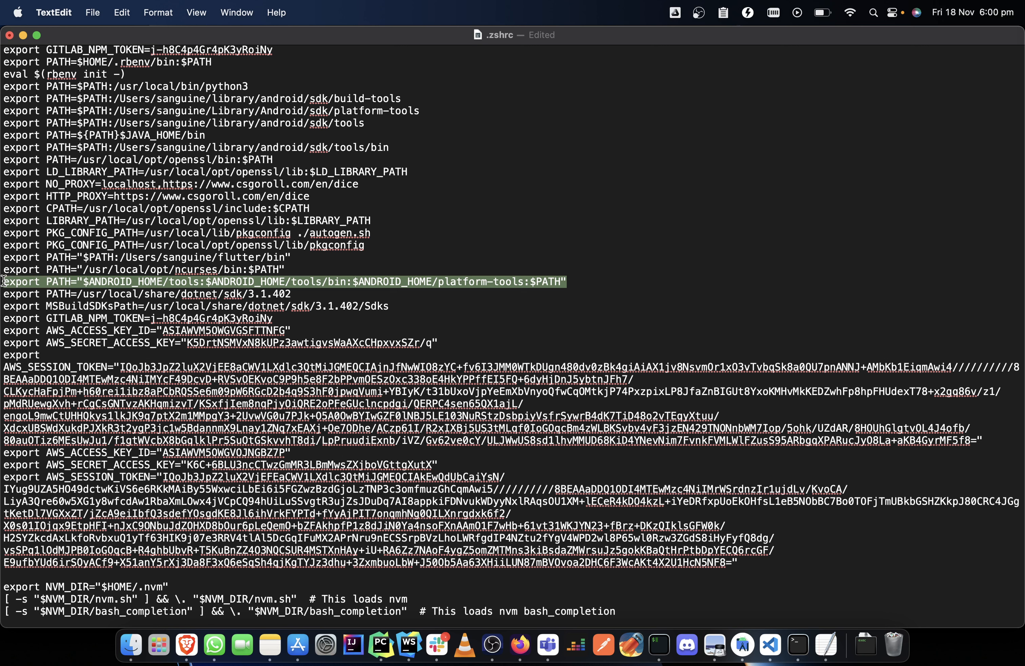
left_click(471, 280)
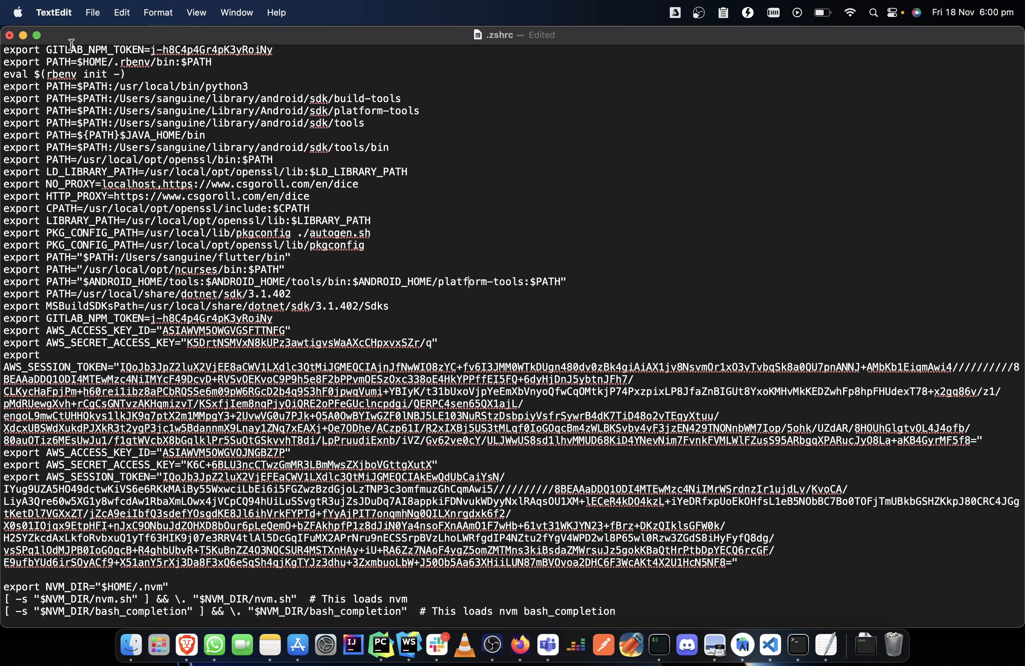
- Close the .zshrc file and revert its changes
left_click(8, 35)
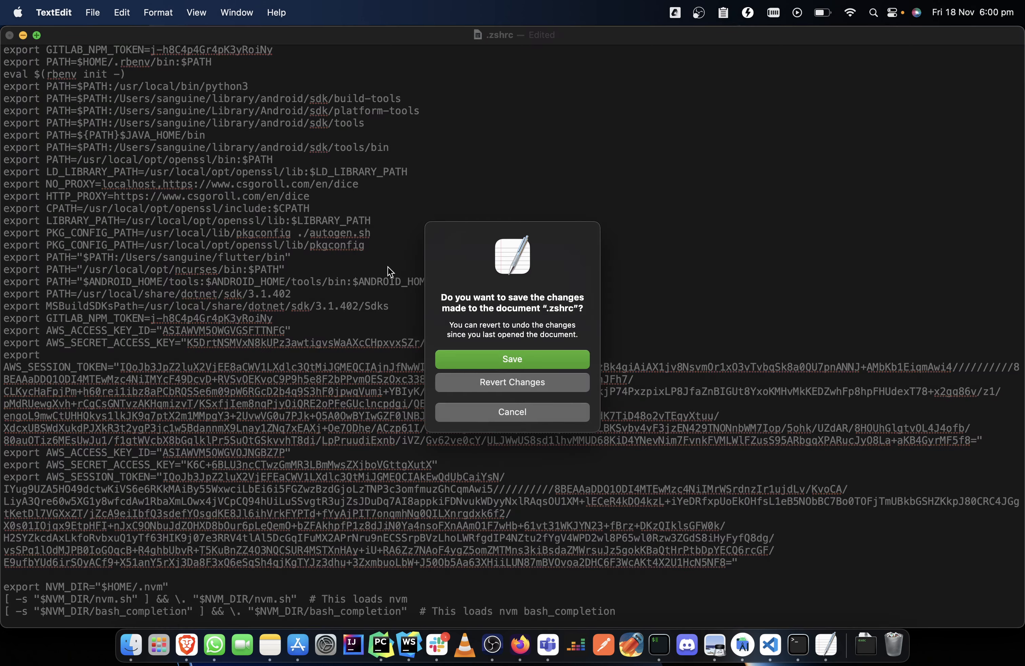
left_click(513, 384)
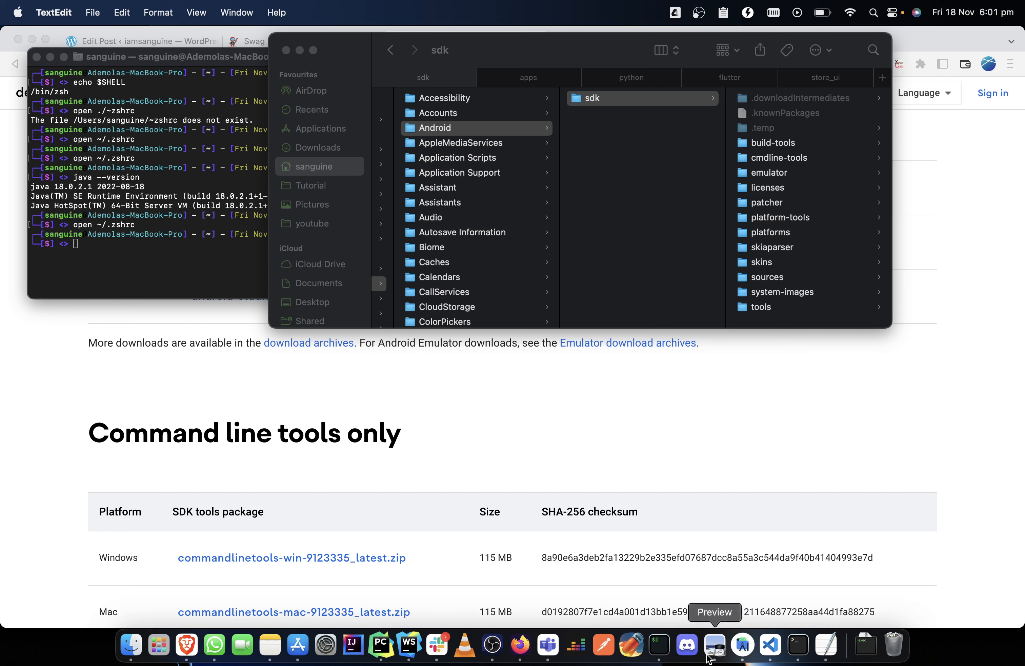
- Switch to Terminal, reopen ~/.zshrc to check the Java and Android home exports, and close the file
left_click(798, 644)
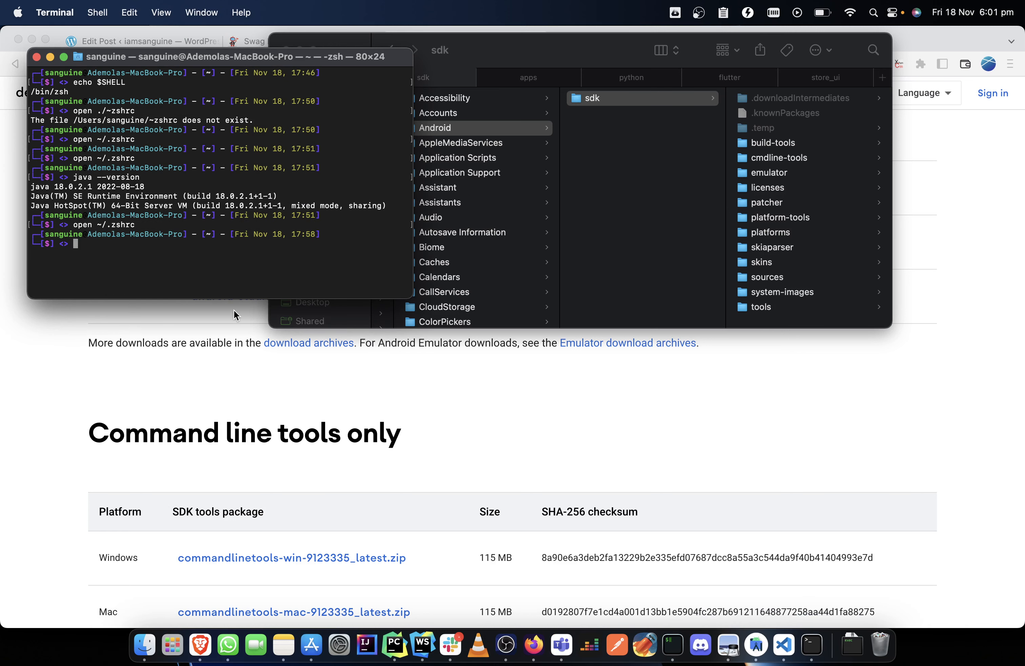
key("Up")
key("Return")
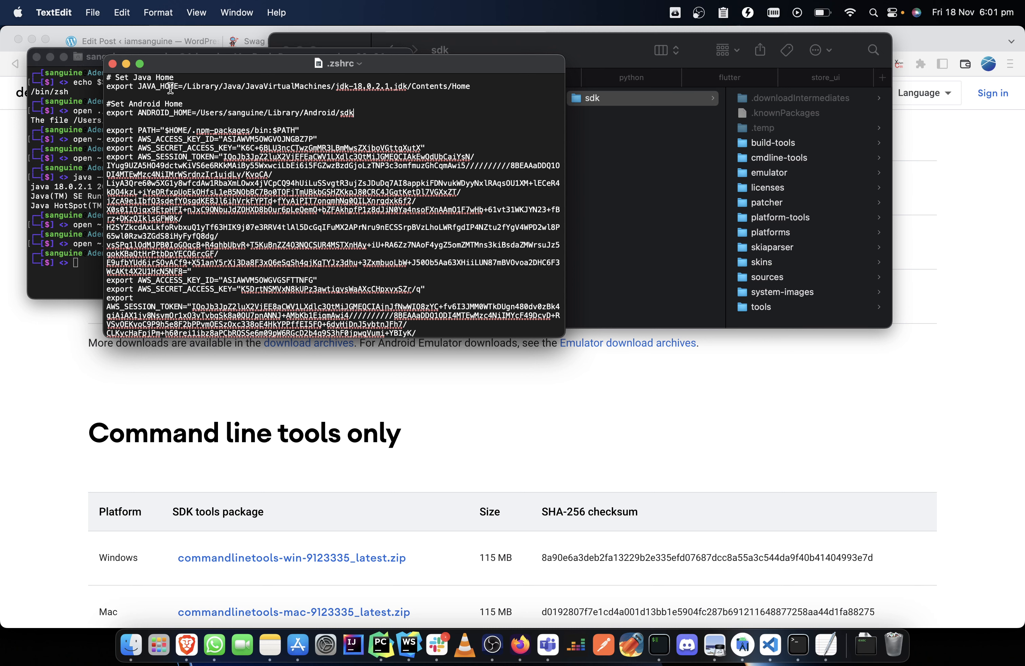
left_click(112, 64)
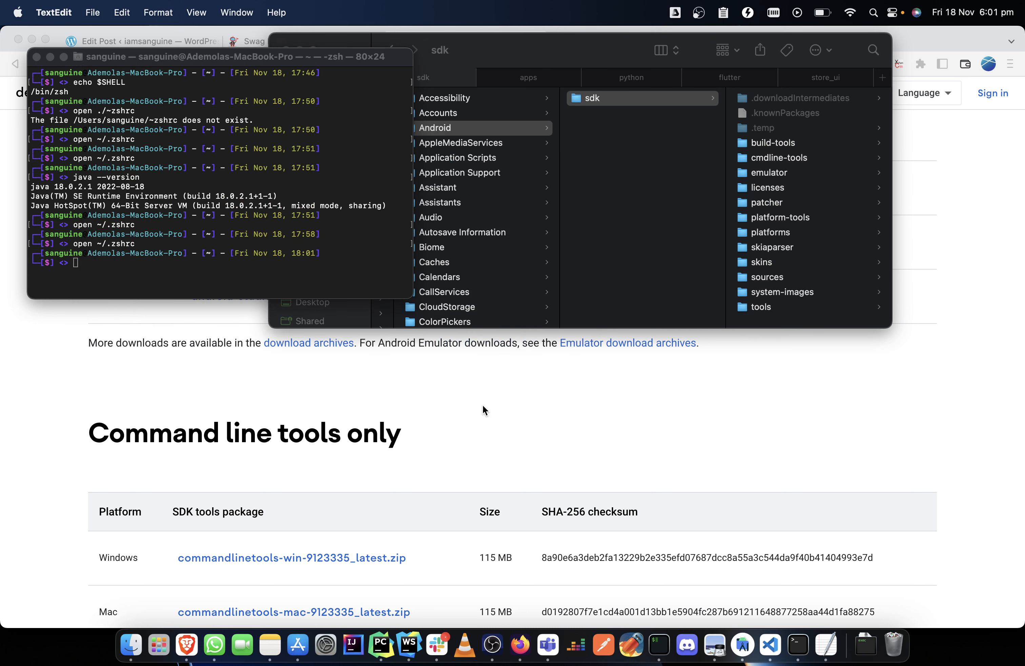
- Switch to Preview to show the Flutter App Automation title slide
left_click(707, 638)
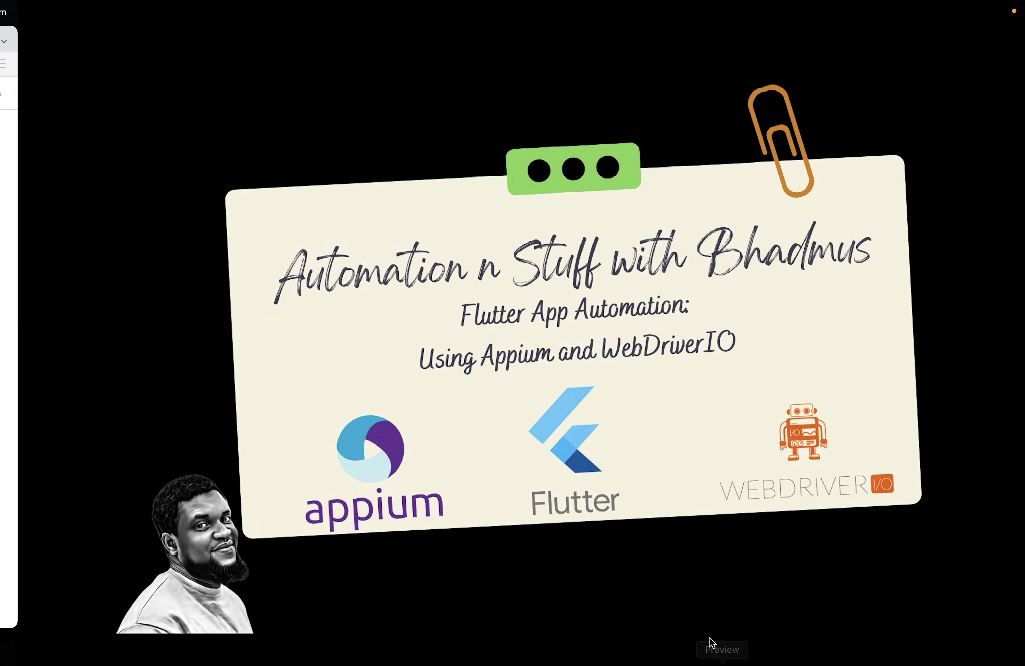